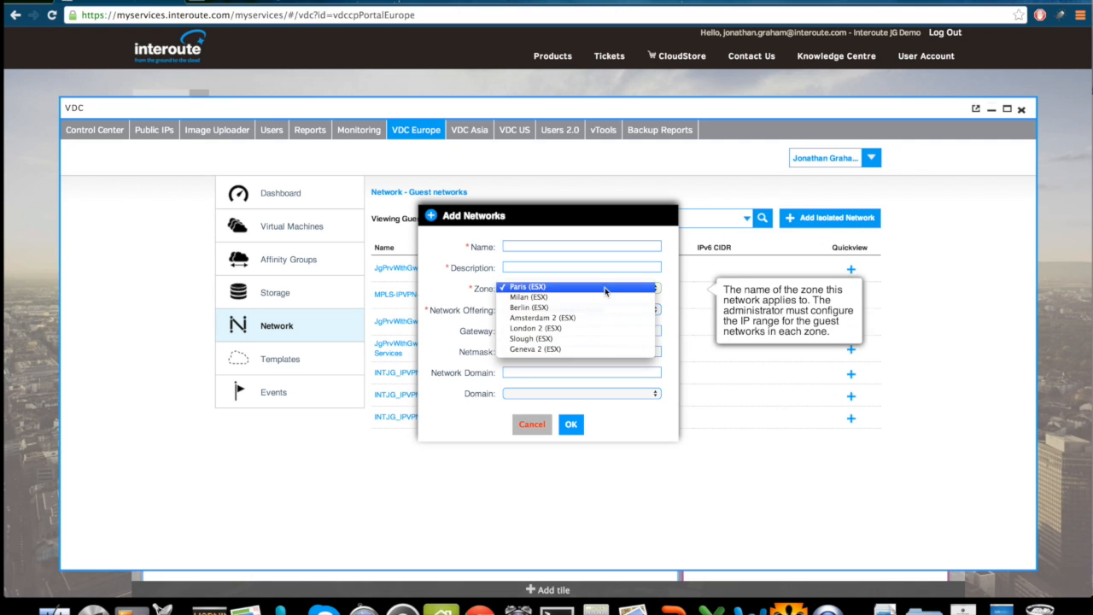
# Create an isolated network named and described as JgPrvWithGwMilan in the Milan (ESX) zone, using the PrivateWithGatewayServices offering
pyautogui.click(599, 296)
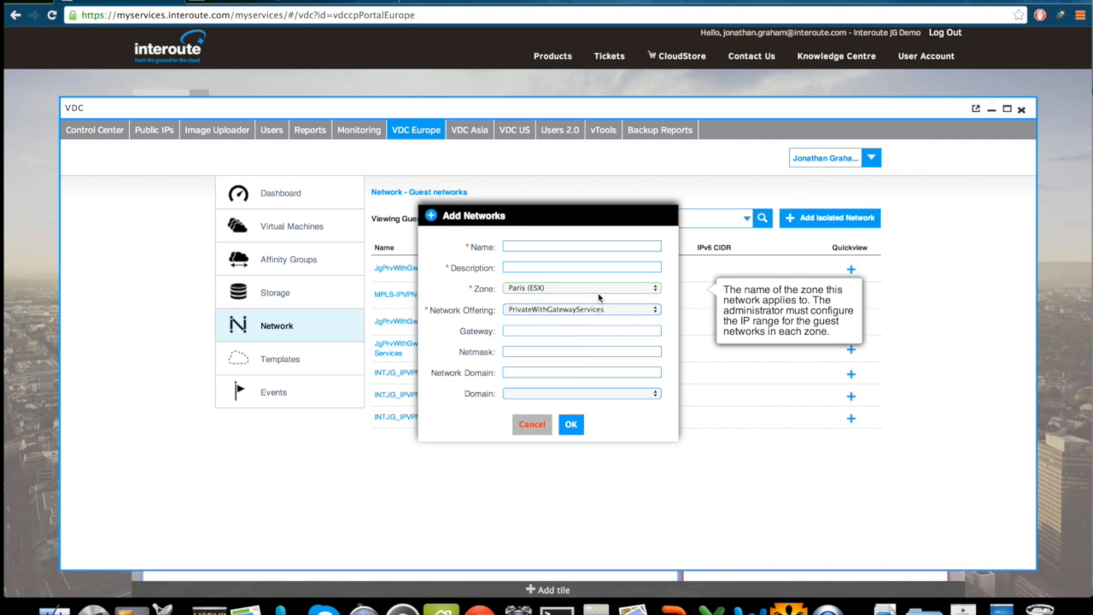
pyautogui.click(530, 245)
pyautogui.write('JgPrvWithGwMilan')
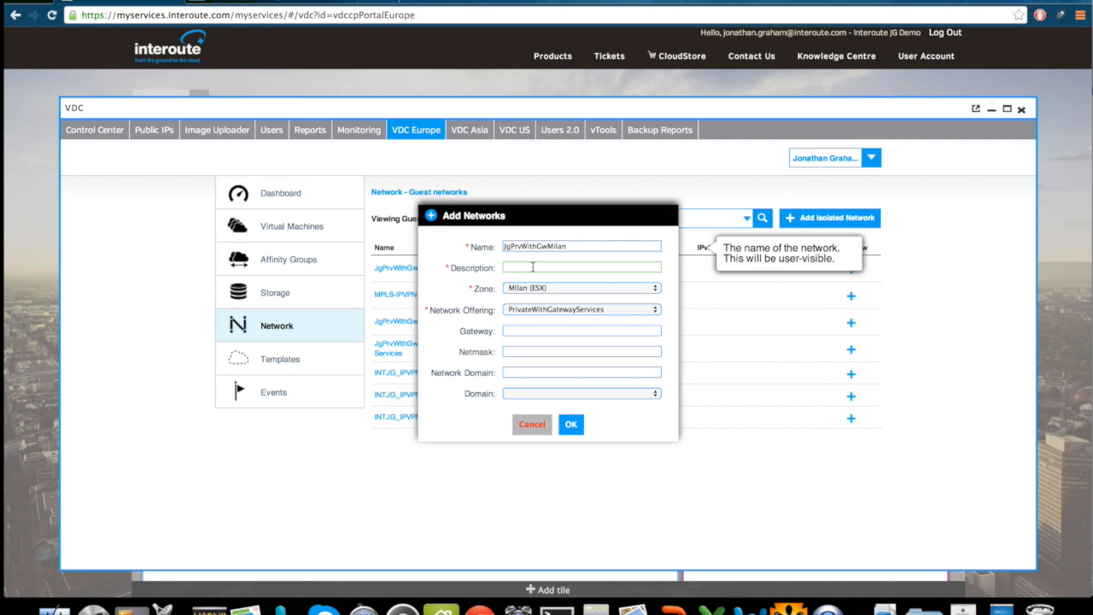
pyautogui.click(532, 268)
pyautogui.write('JgPrvWithGwMilan')
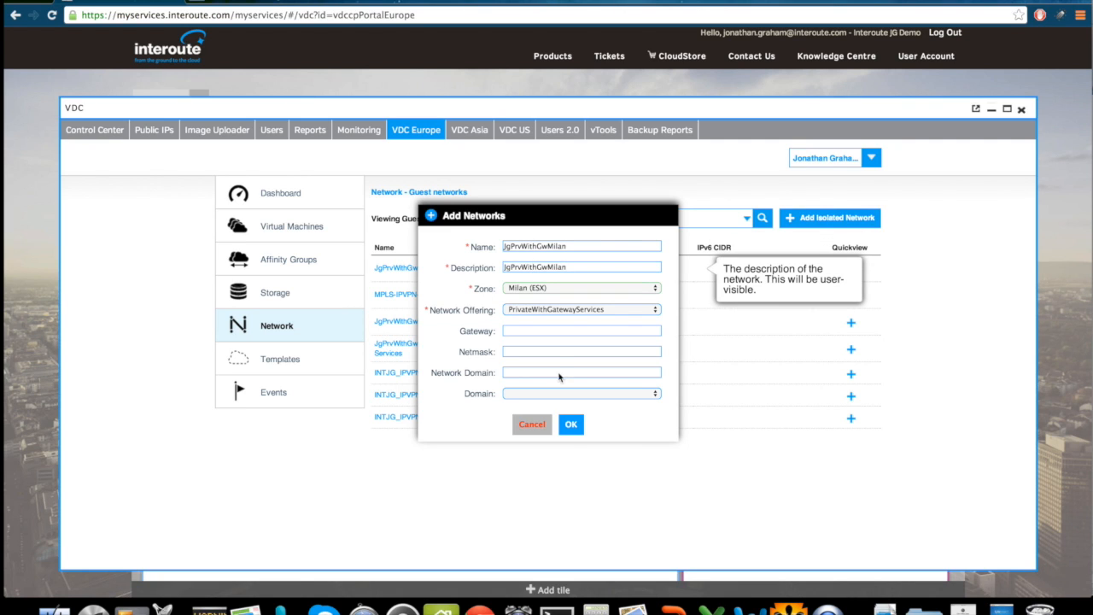
pyautogui.click(570, 426)
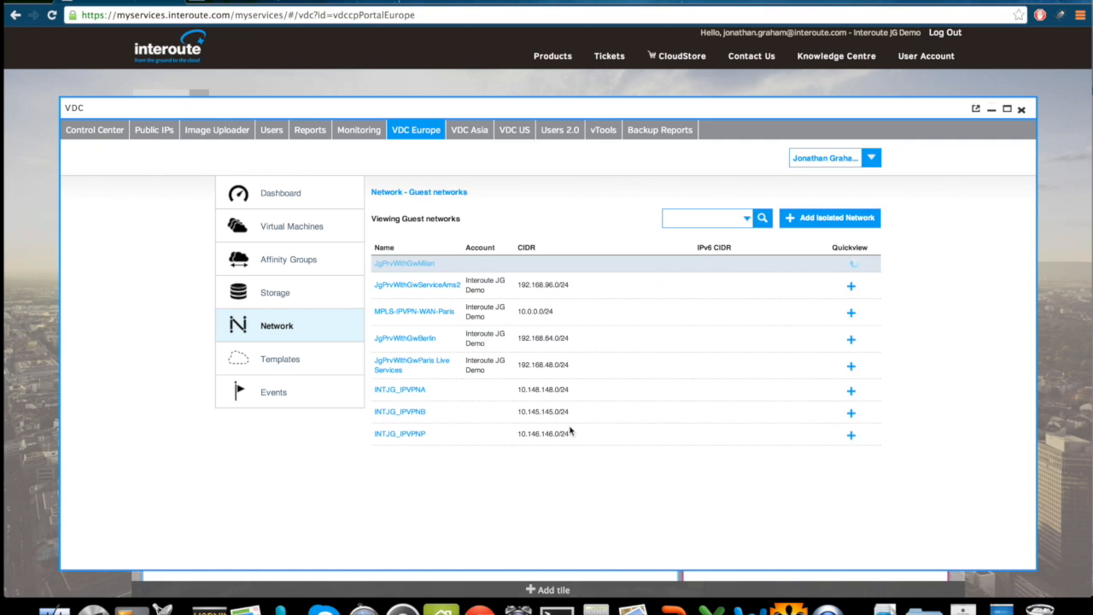
# Acquire a new public IP address for the JgPrvWithGwMilan network and open that address's details
pyautogui.click(405, 268)
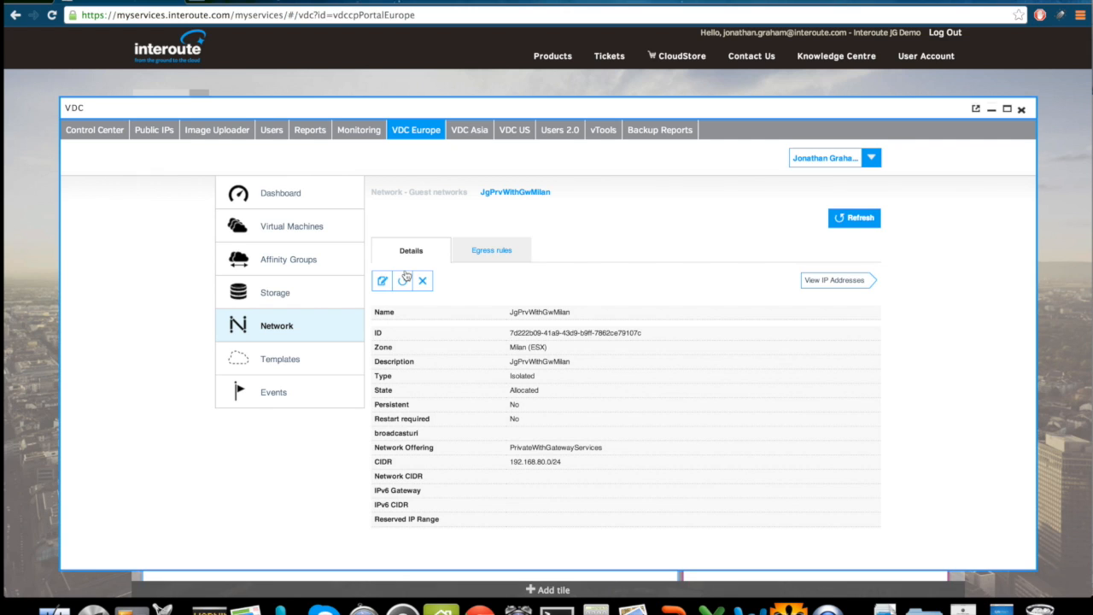
pyautogui.click(835, 281)
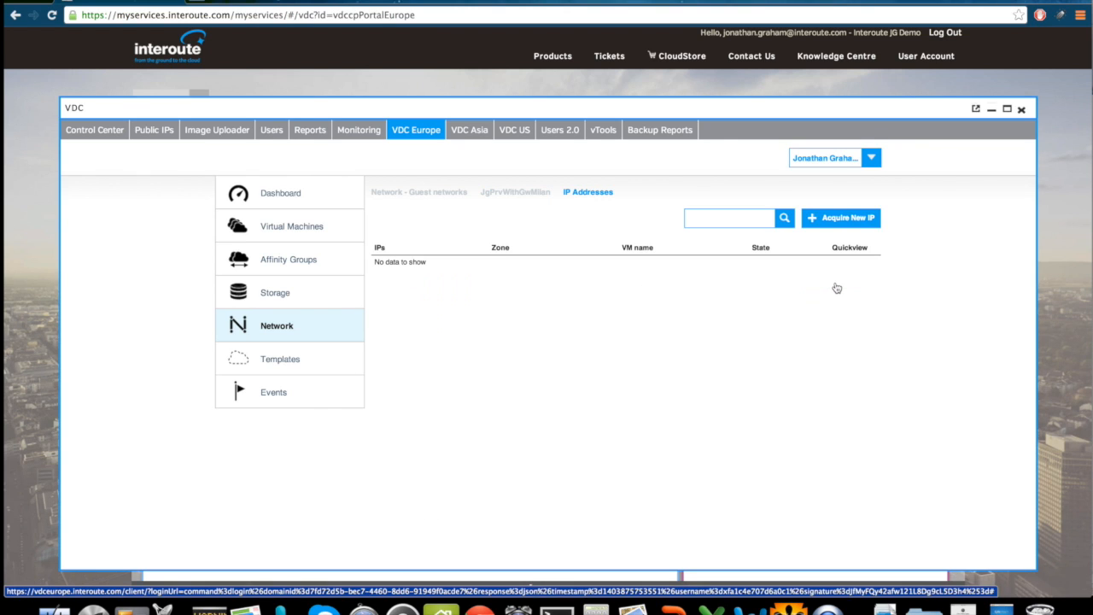
pyautogui.click(860, 219)
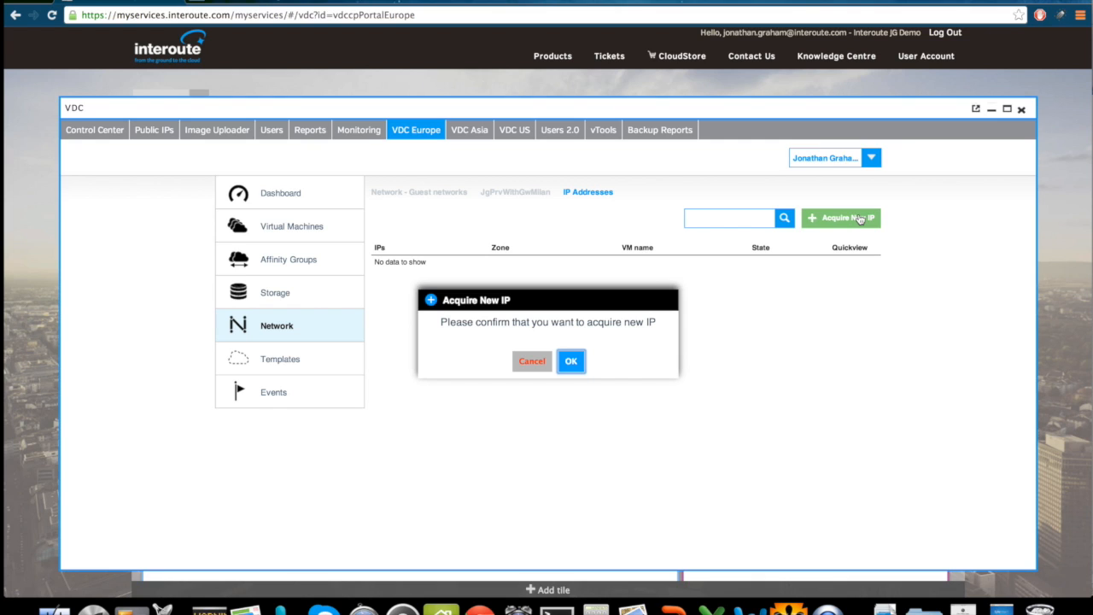
pyautogui.click(572, 362)
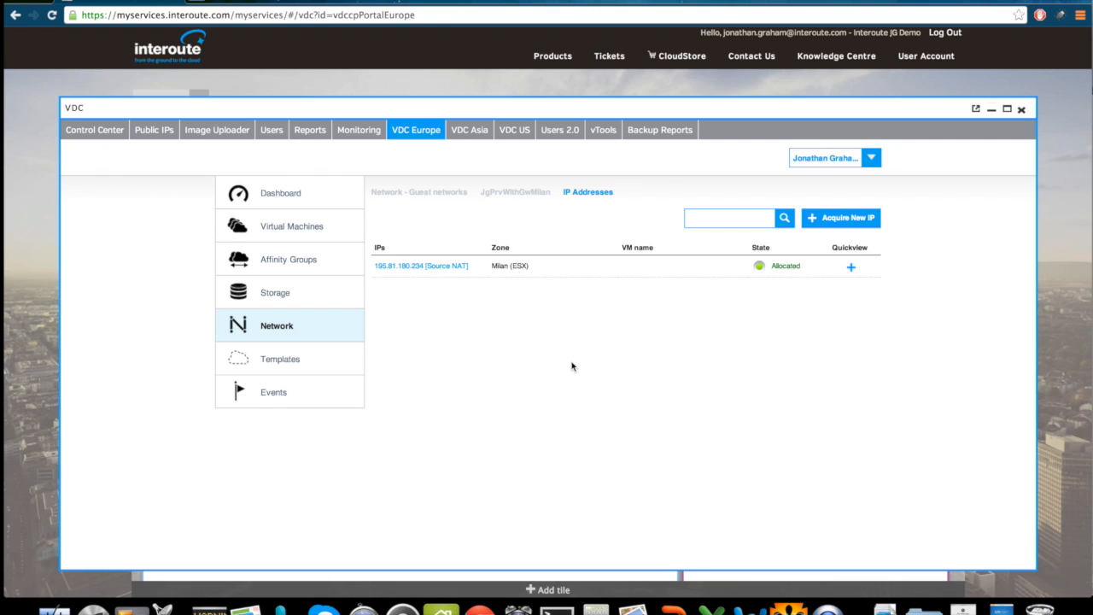
pyautogui.click(391, 267)
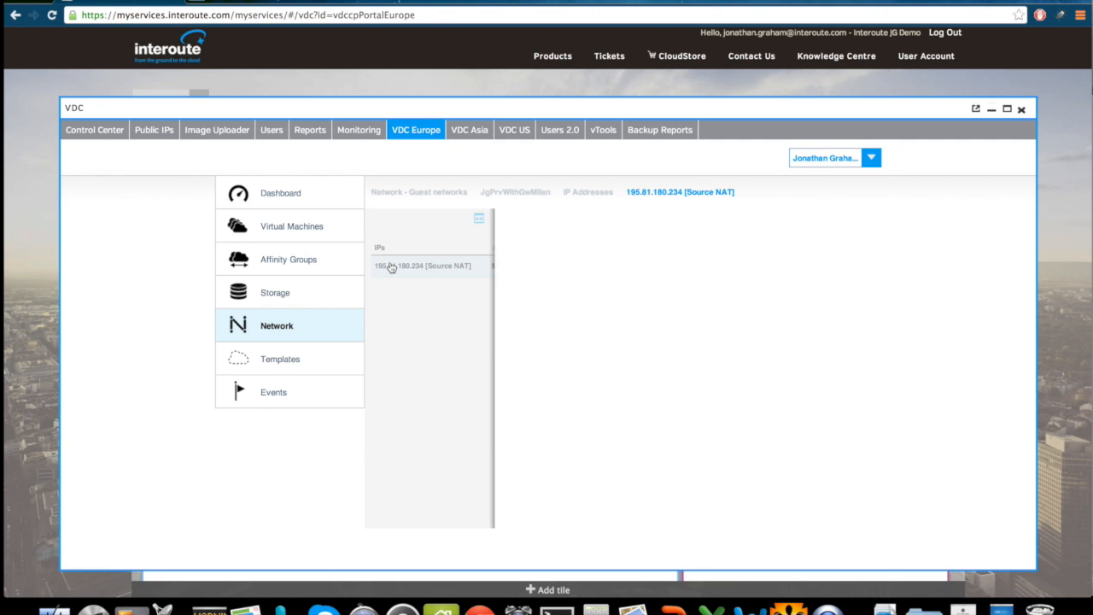
pyautogui.click(614, 257)
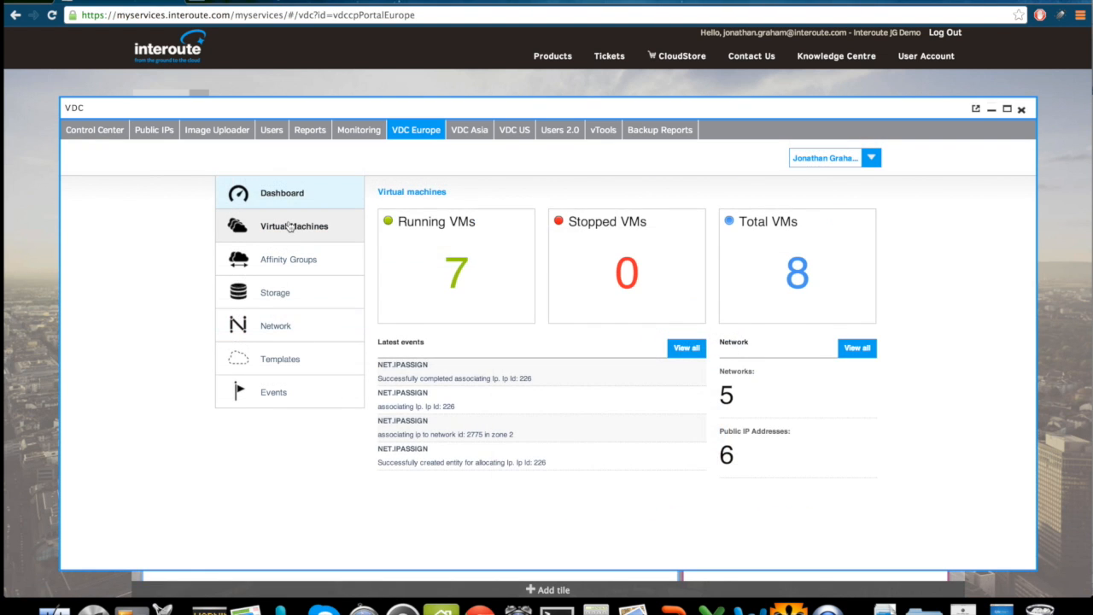
# Start adding a template-based virtual machine in the Milan (ESX) zone
pyautogui.click(291, 224)
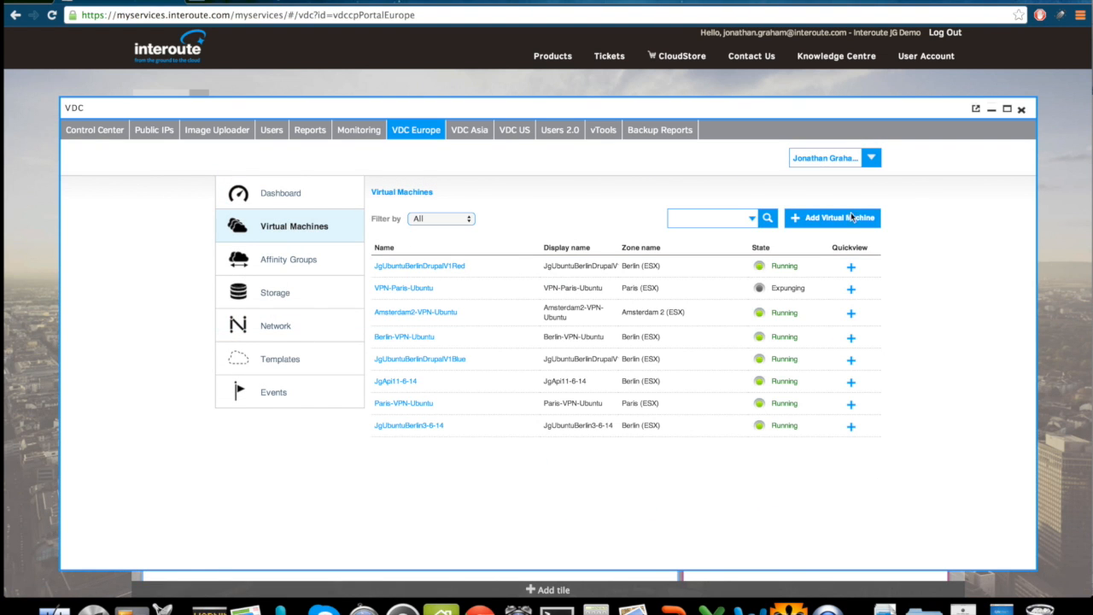
pyautogui.click(851, 217)
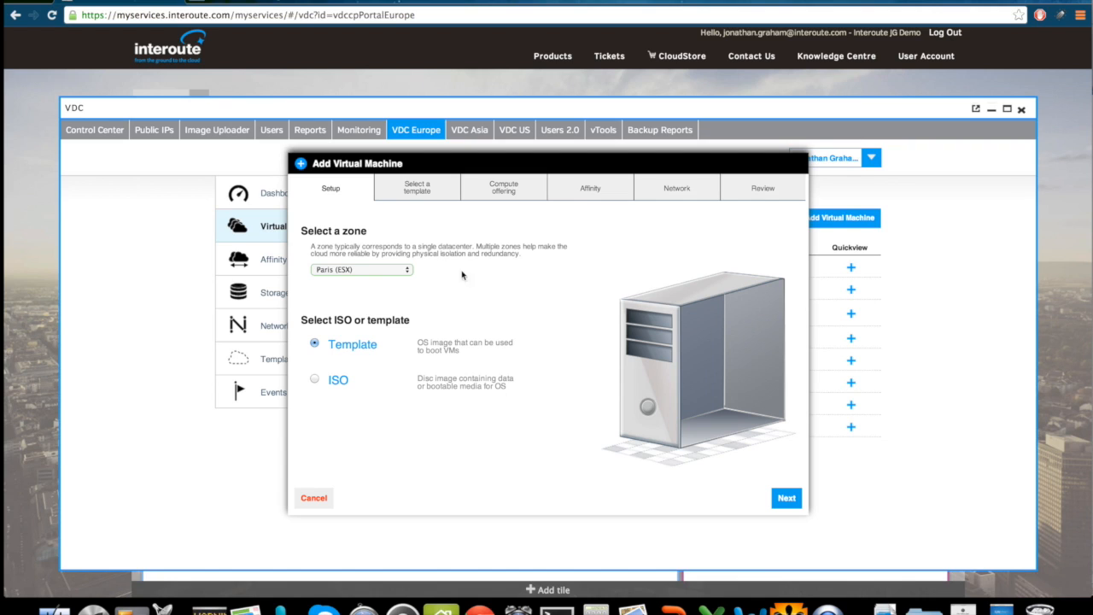
pyautogui.click(392, 272)
pyautogui.click(384, 279)
pyautogui.click(786, 499)
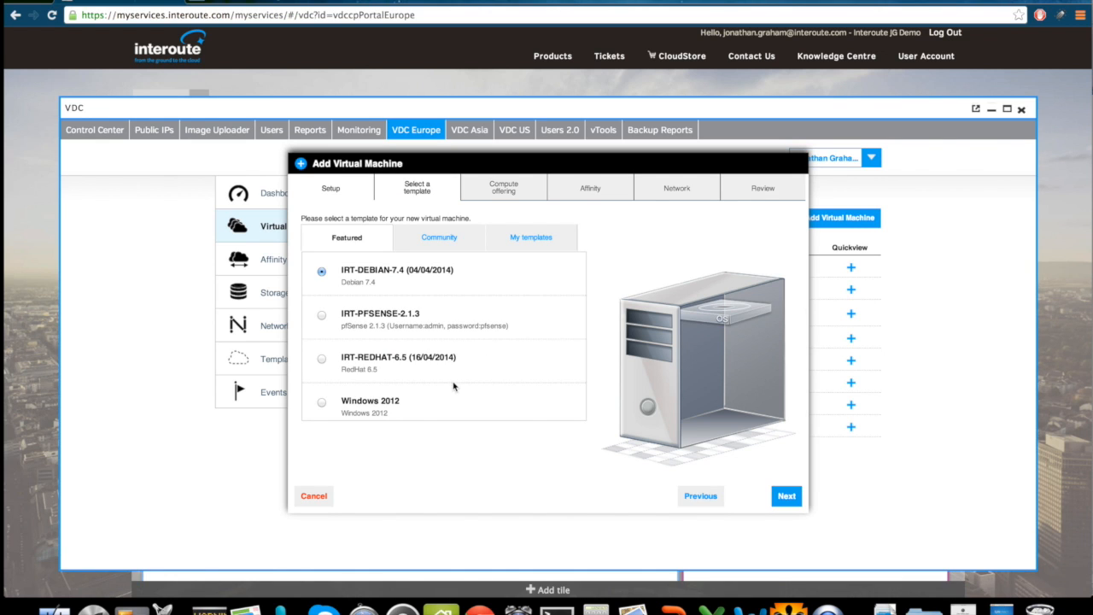
# Choose the featured IRT-UBUNTU-12.04 (07/04/2014) template for the new virtual machine
pyautogui.scroll(-3, 453, 389)
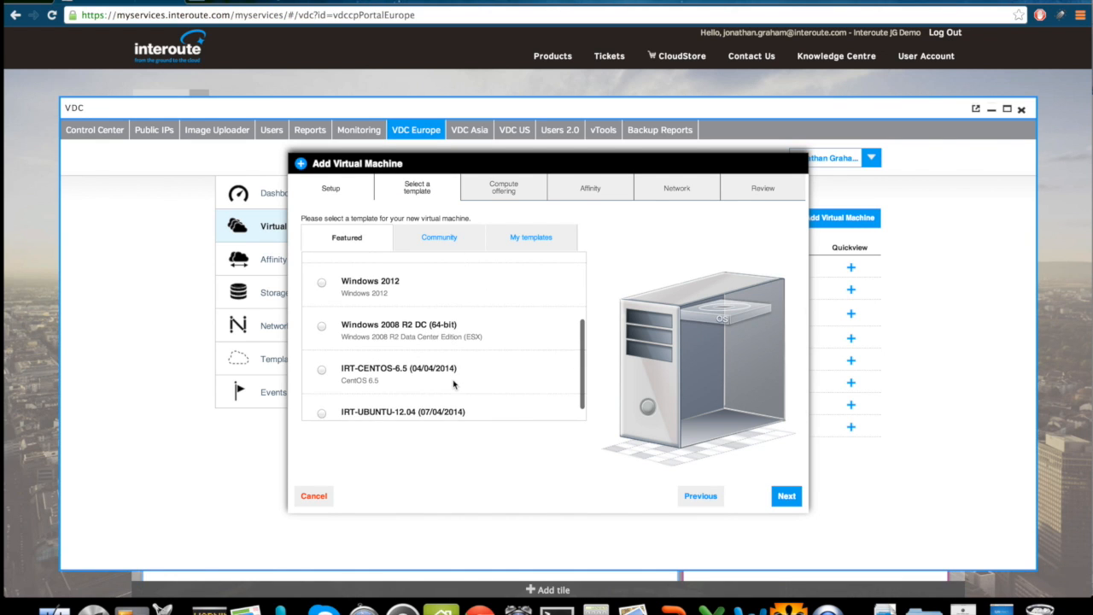
pyautogui.scroll(-3, 453, 384)
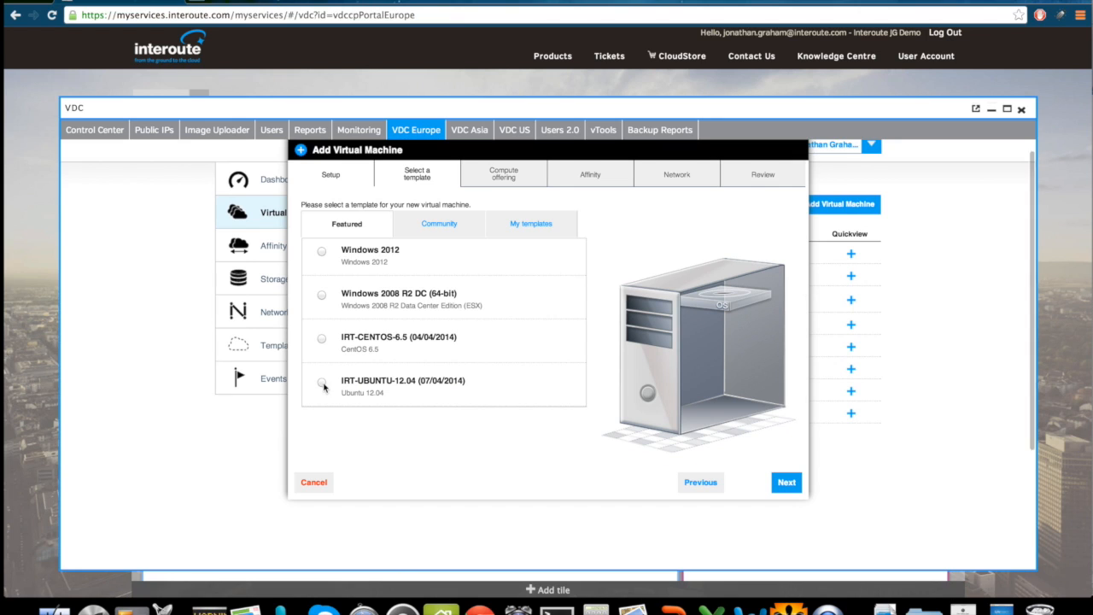
pyautogui.click(322, 383)
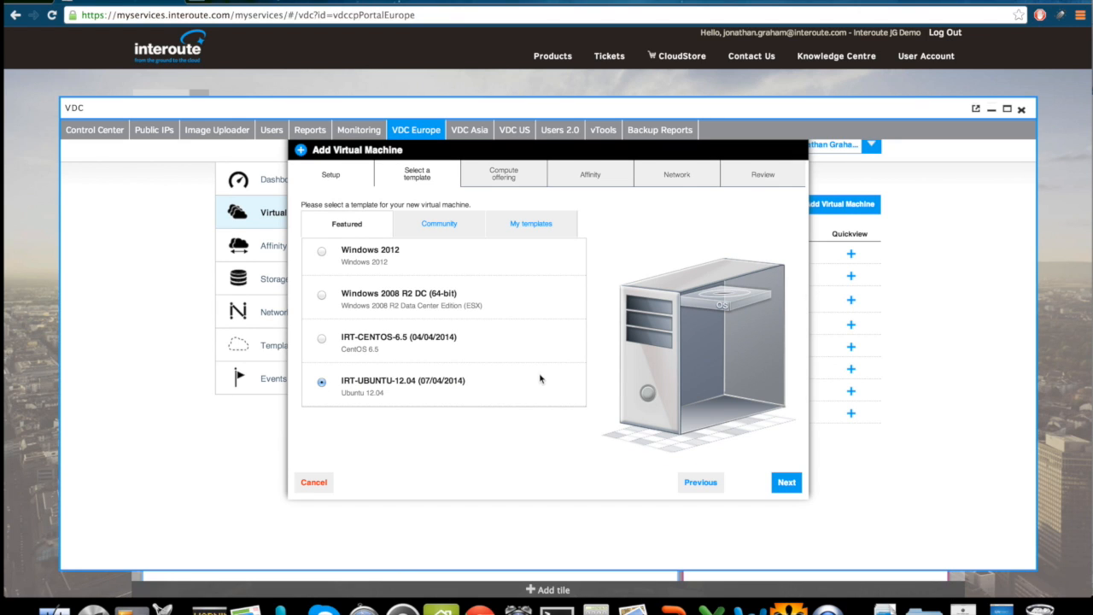
pyautogui.click(787, 483)
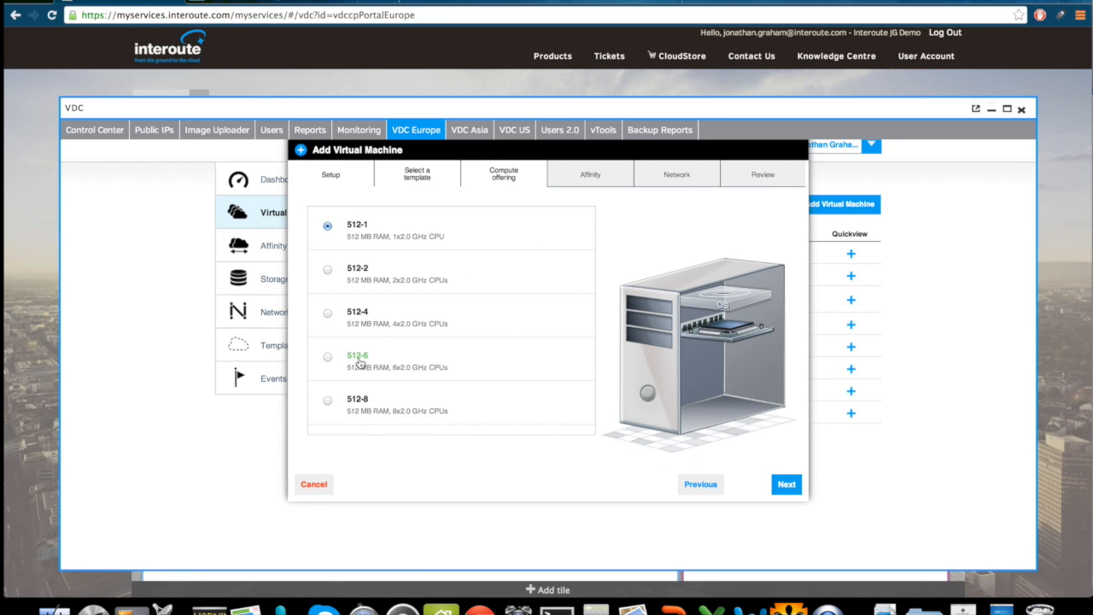
# Choose the 1024-2 compute offering with 1024 MB RAM and 2x2.0 GHz CPUs, and assign no affinity group
pyautogui.scroll(-3, 359, 363)
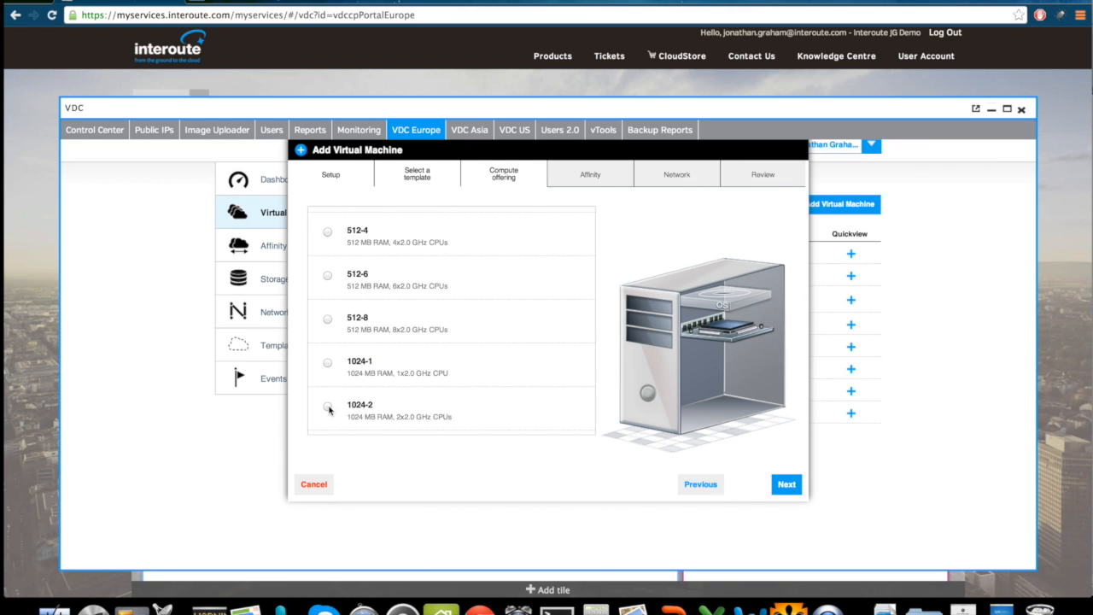
pyautogui.click(786, 484)
pyautogui.click(786, 483)
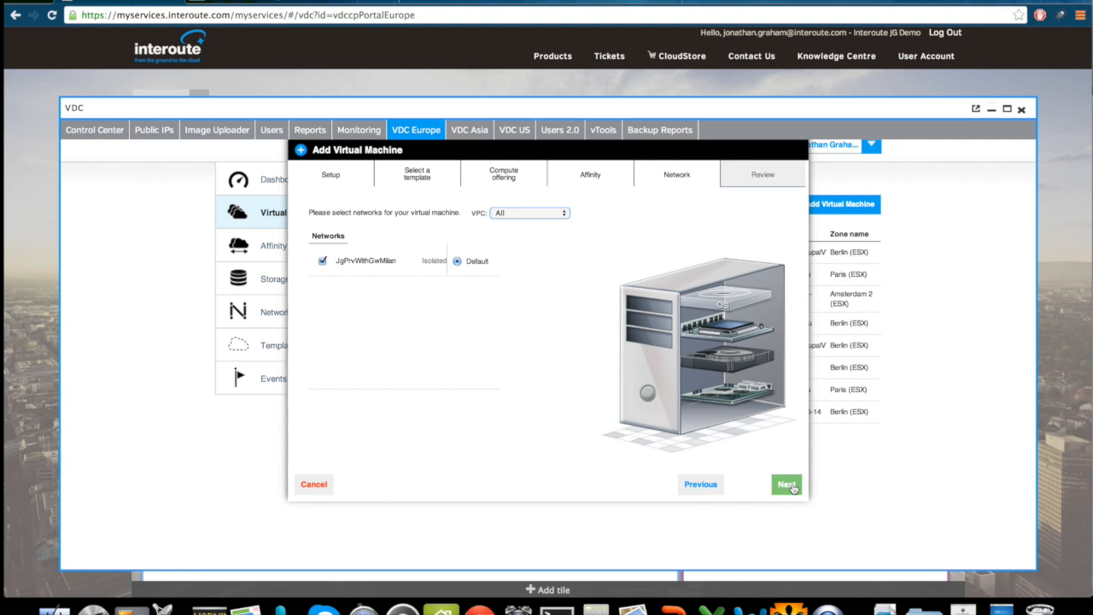
# Accept JgPrvWithGwMilan as the default network and launch the virtual machine under the name Jg-Ubuntu-Milan
pyautogui.click(787, 484)
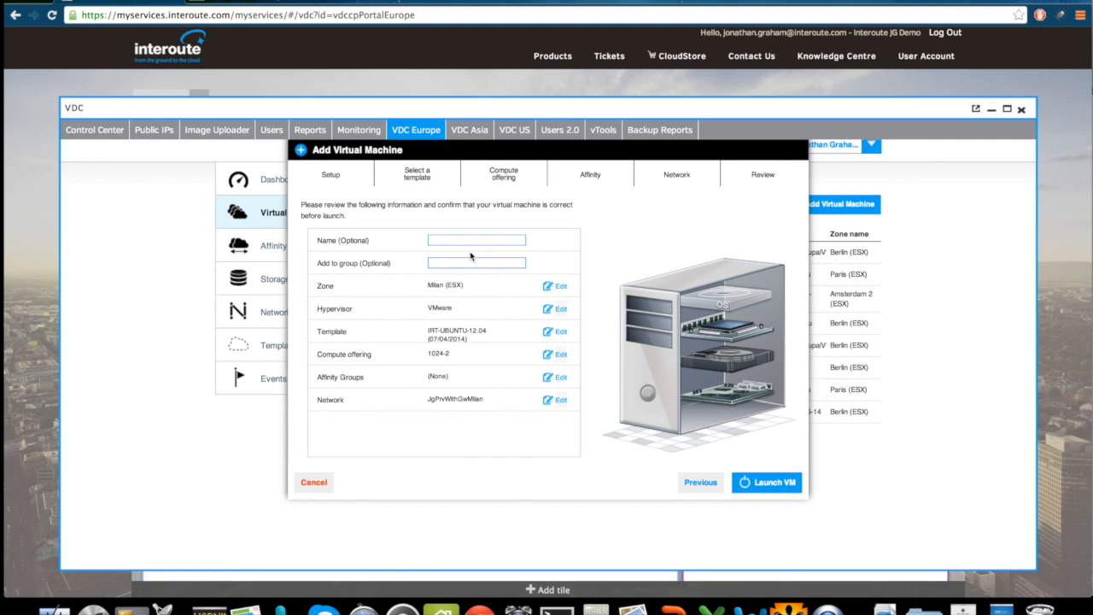
pyautogui.write('Jg-Ubuntu-Milan')
pyautogui.click(771, 489)
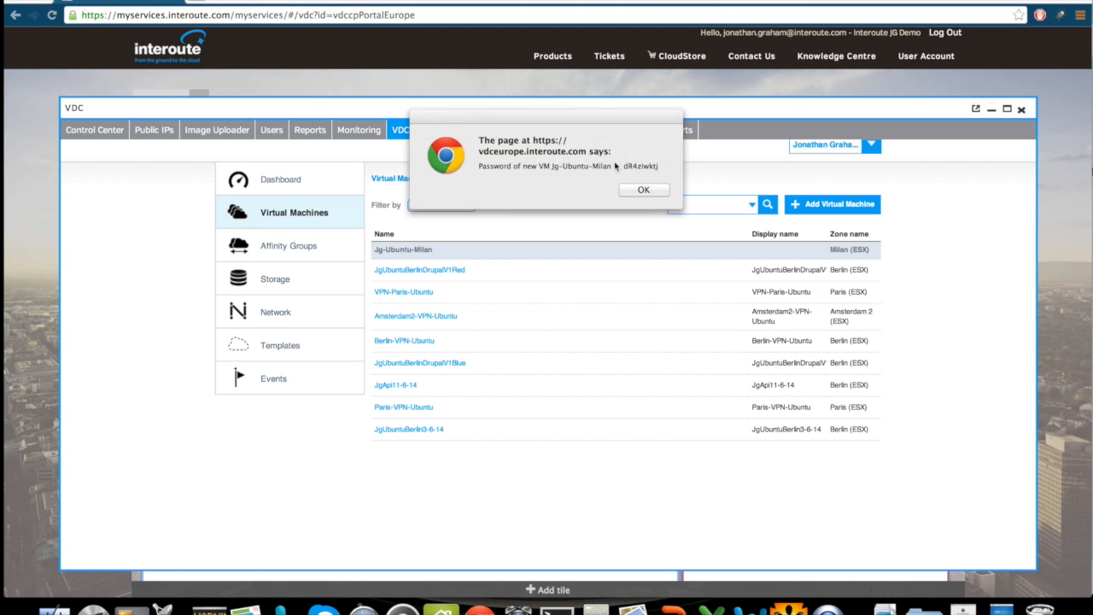
# Copy the new VM's generated password into the Microsoft Word document, then return to the browser and dismiss the password notice
pyautogui.moveTo(622, 165); pyautogui.dragTo(660, 166)
pyautogui.press('super+c')
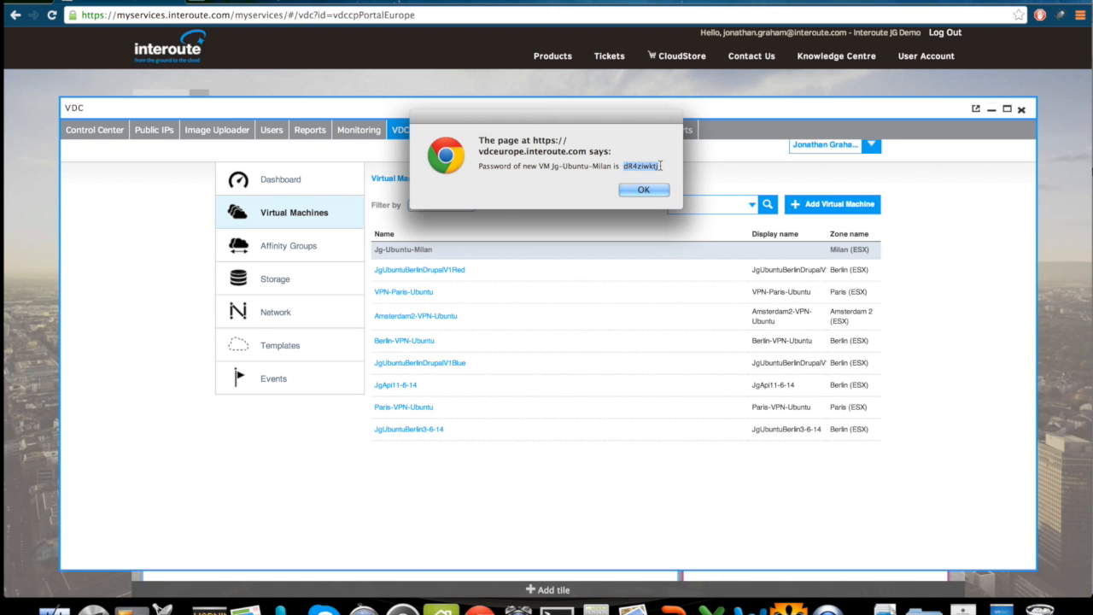
pyautogui.press('super+Tab')
pyautogui.press('super+Tab')
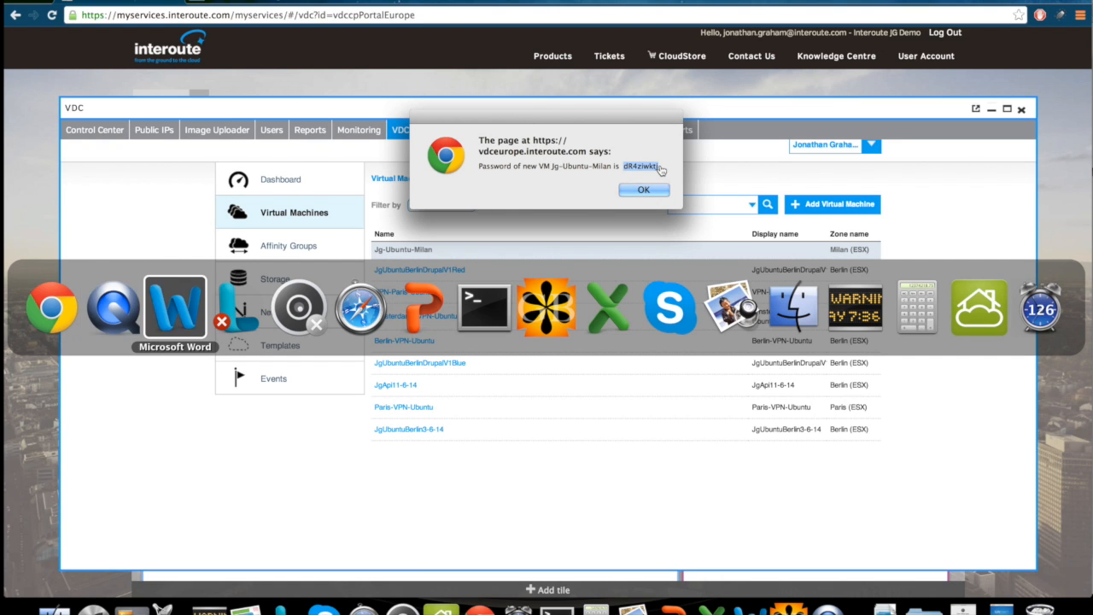
pyautogui.press('super+v')
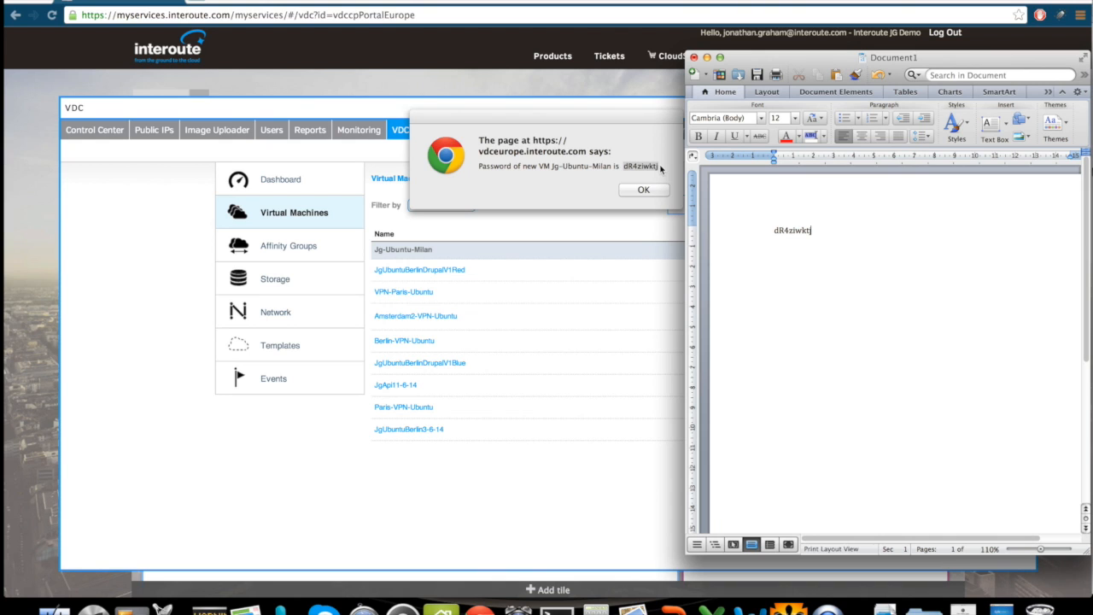
pyautogui.click(658, 169)
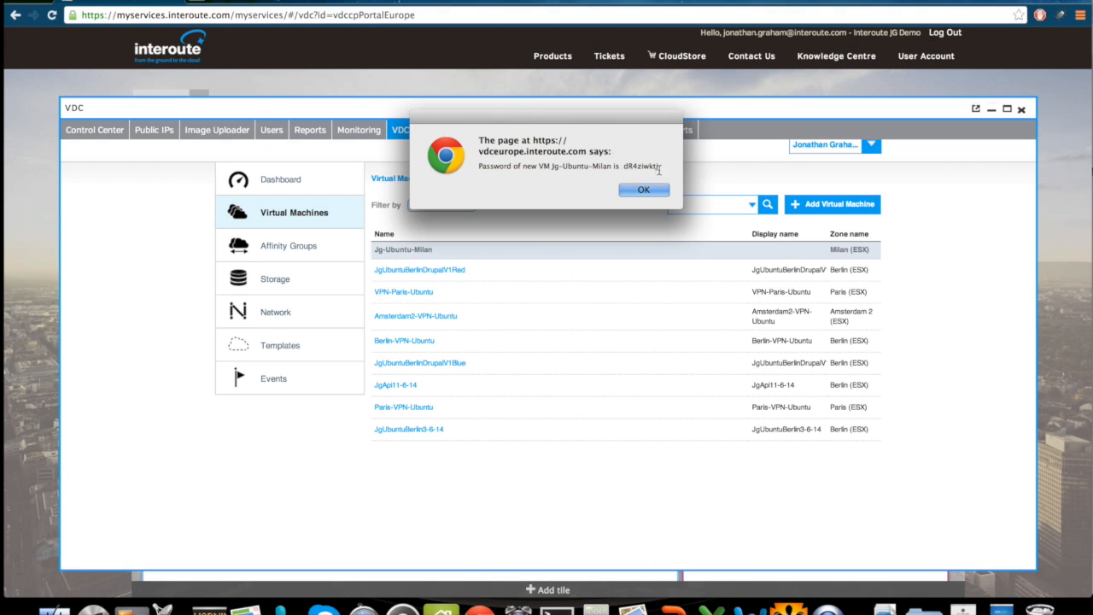
pyautogui.click(653, 189)
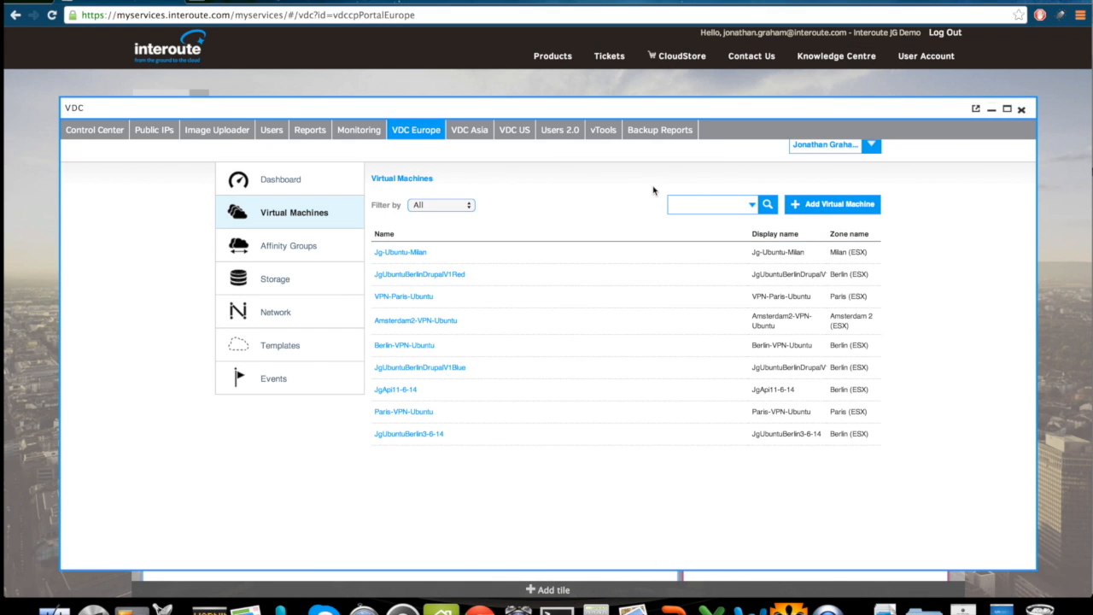
# Open the console of the Jg-Ubuntu-Milan virtual machine and move its window fully into view
pyautogui.click(407, 255)
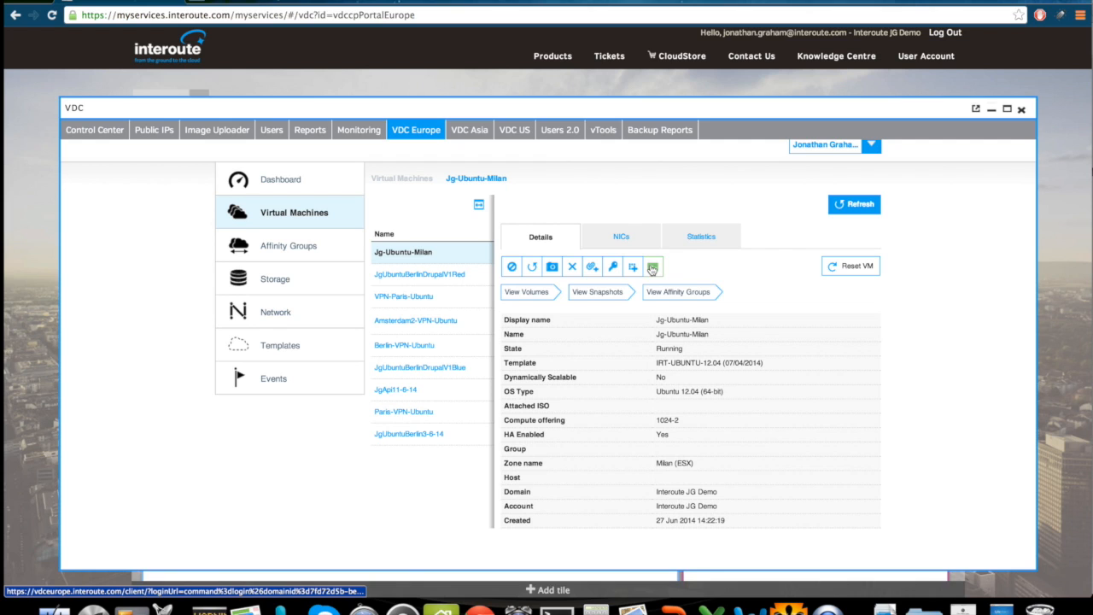
pyautogui.click(652, 268)
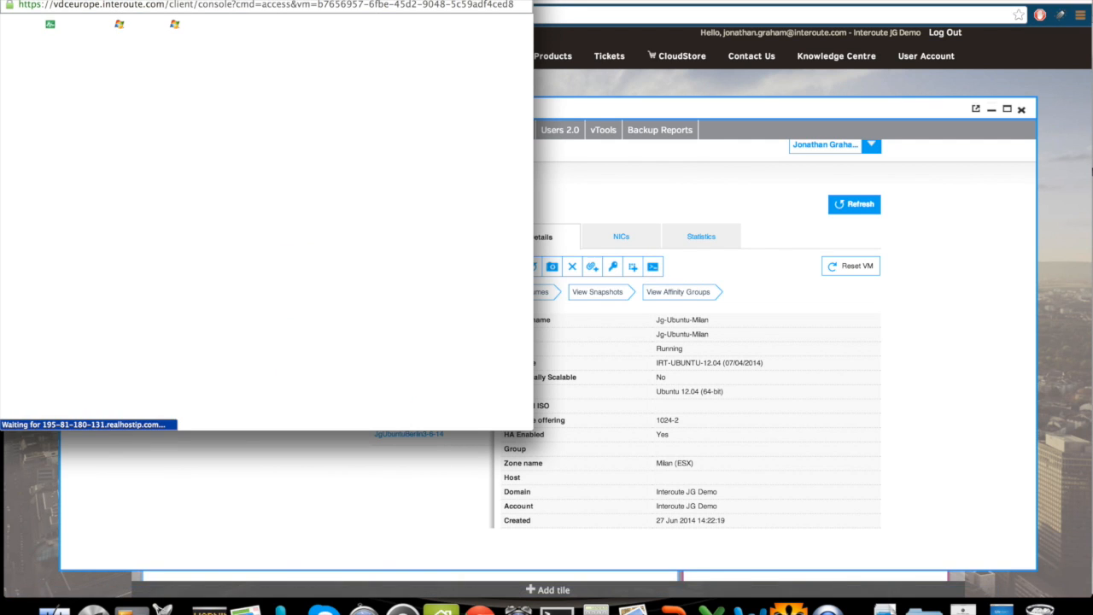
pyautogui.moveTo(375, 0); pyautogui.dragTo(439, 52)
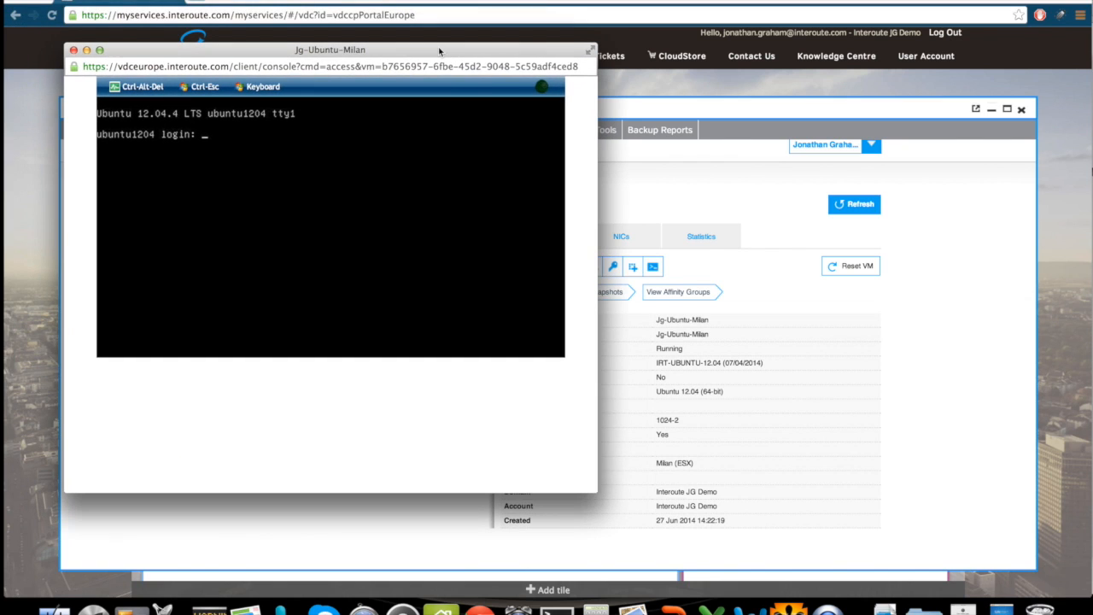
# Log in to the VM console as root, entering the generated password noted in the Word document
pyautogui.click(333, 194)
pyautogui.write('root')
pyautogui.press('Return')
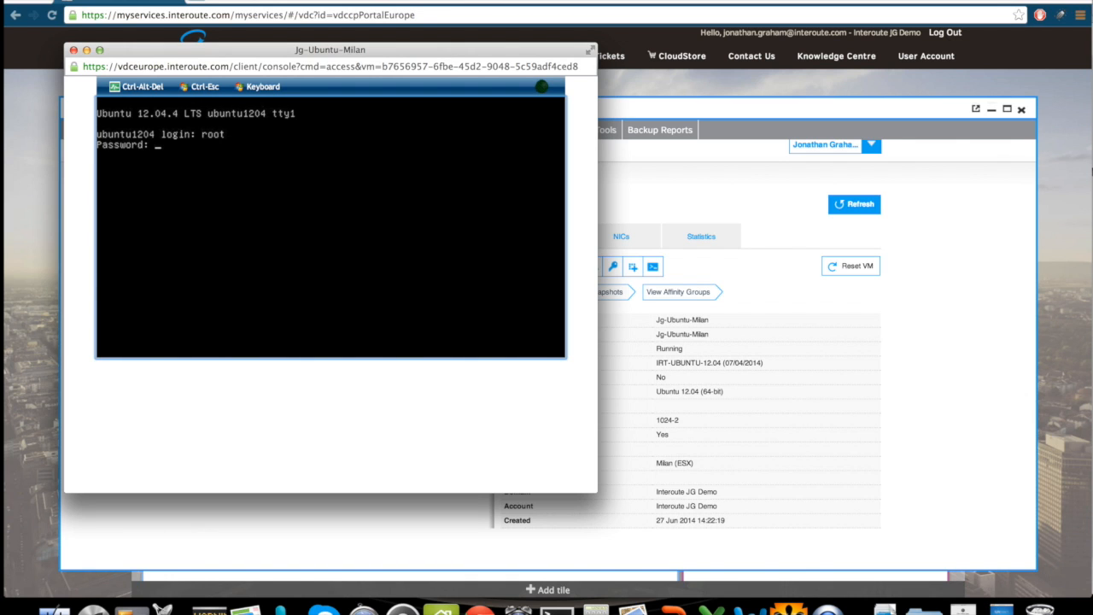
pyautogui.press('super+Tab')
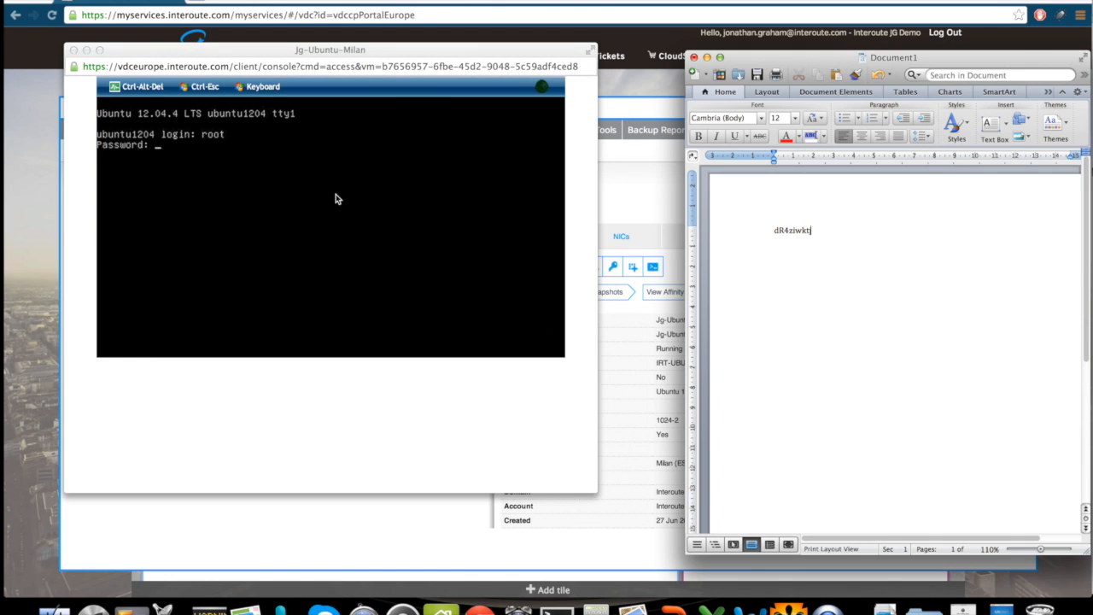
pyautogui.click(259, 224)
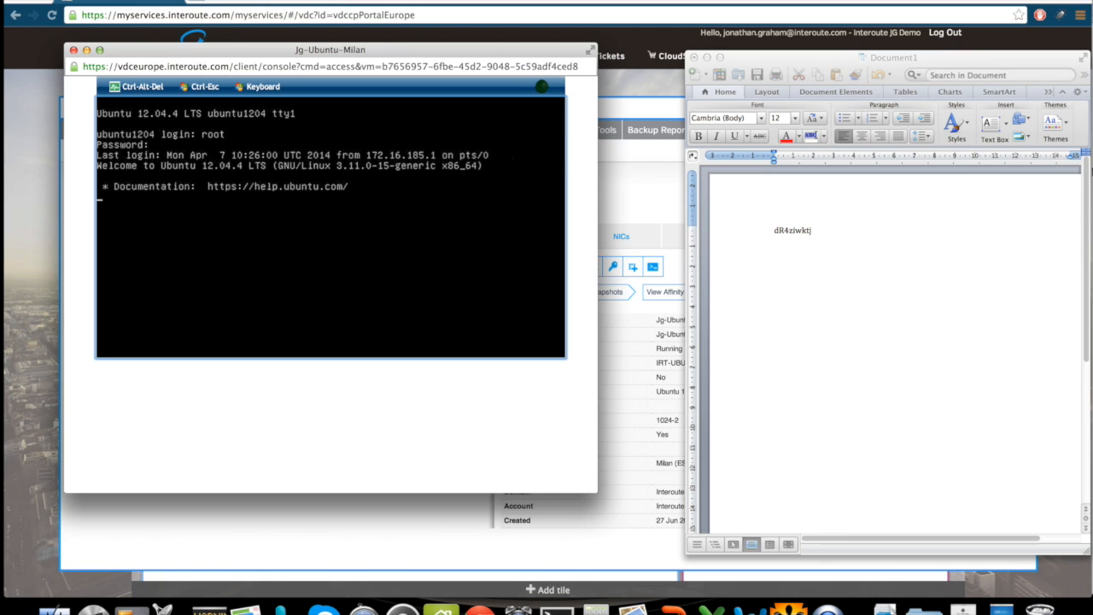
# Run ifconfig -a in the VM console to check its network interfaces and IP address
pyautogui.write('fcon')
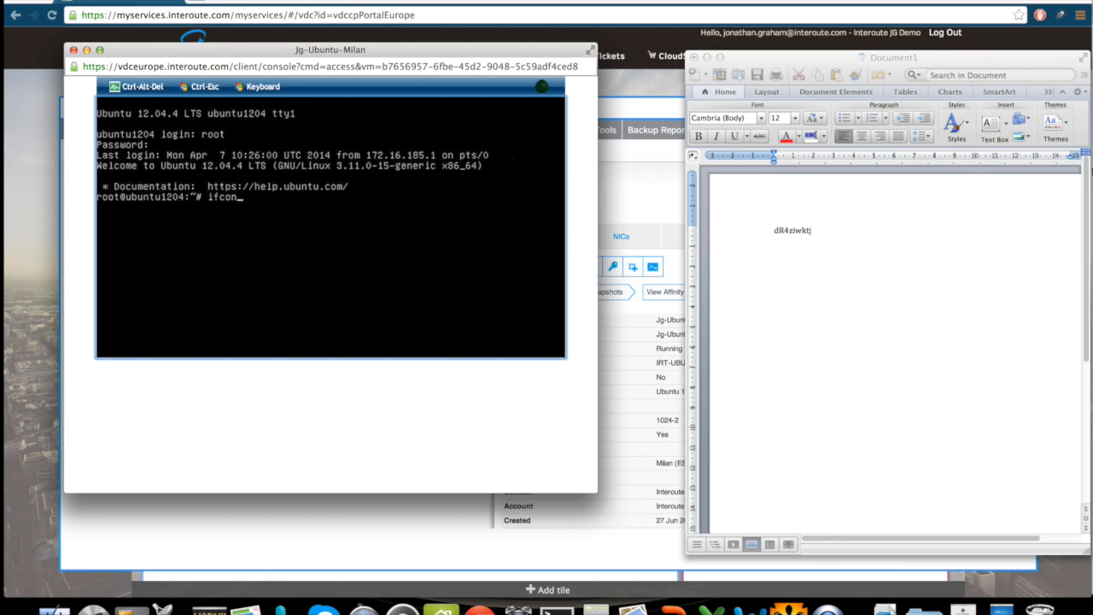
pyautogui.write('fig -a')
pyautogui.press('Return')
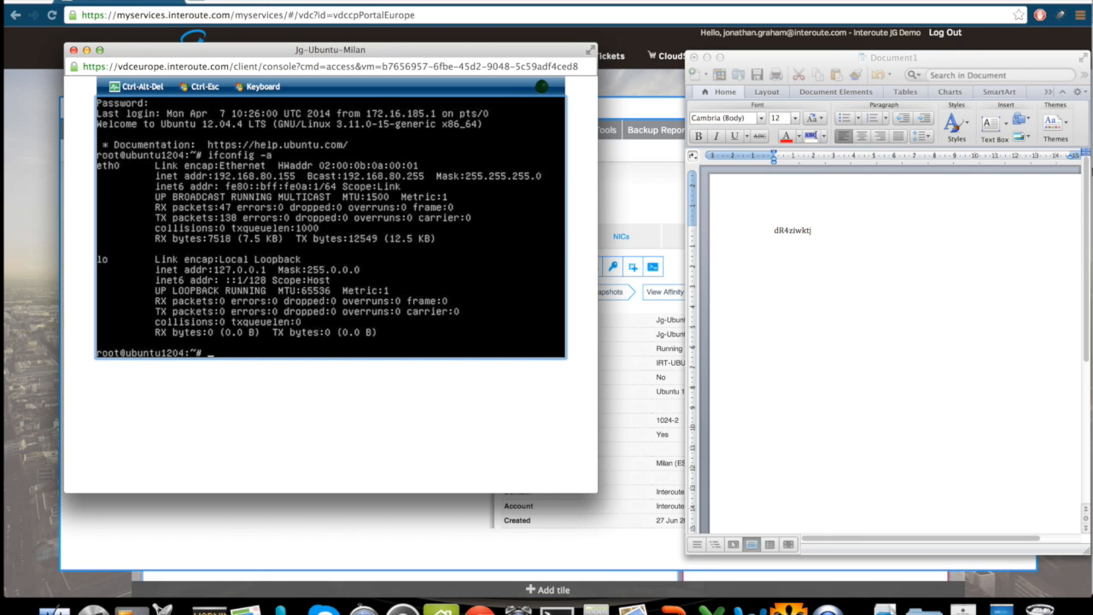
# Change the root password with passwd in the VM console, entering and confirming the new password
pyautogui.write('passwd')
pyautogui.press('Return')
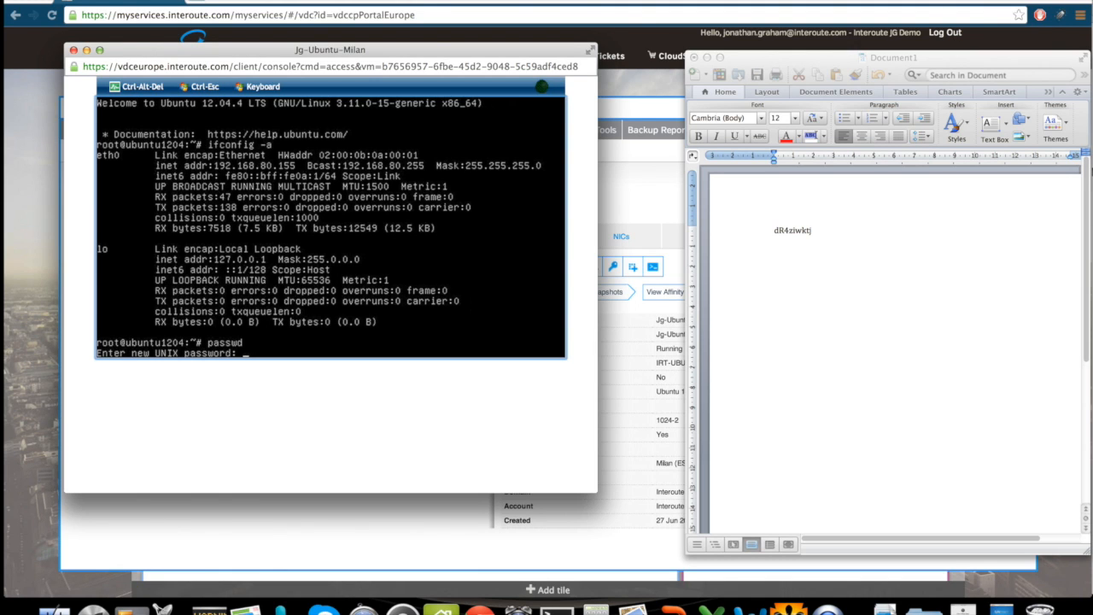
pyautogui.press('Return')
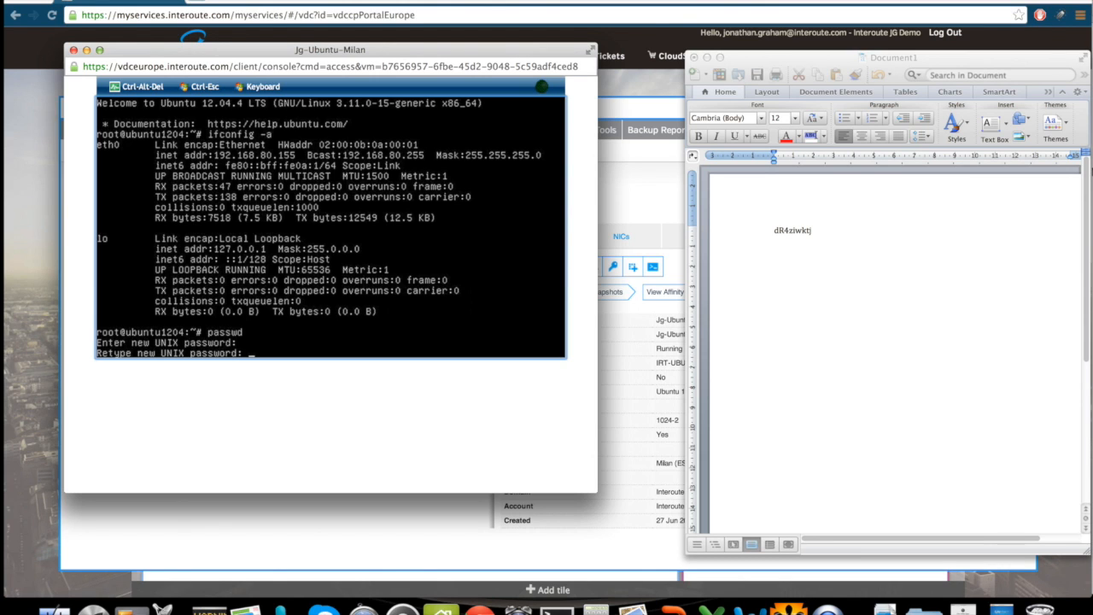
pyautogui.press('Return')
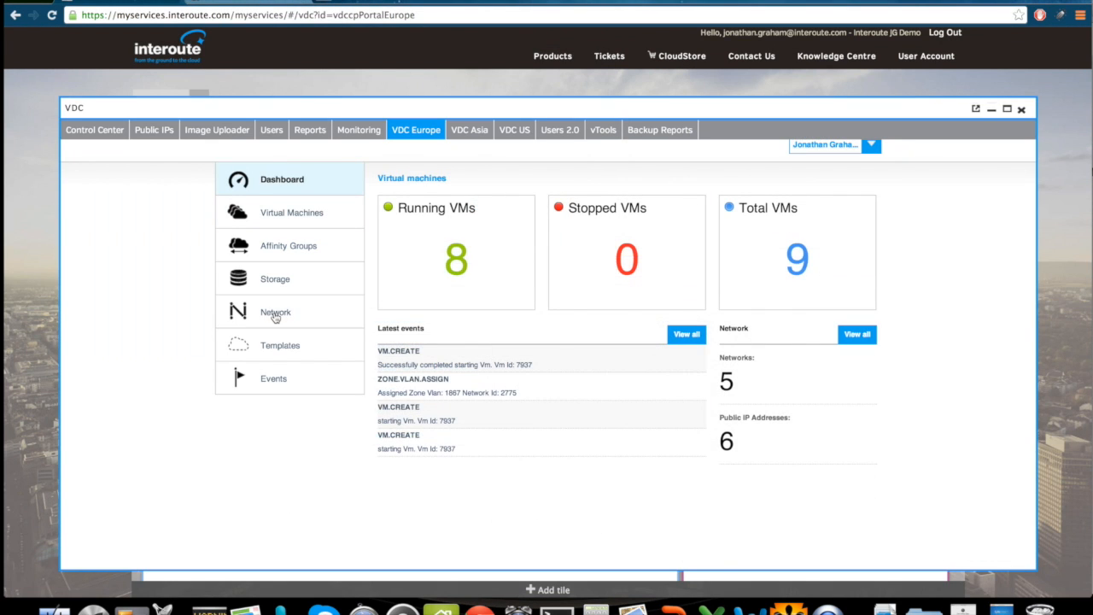
# Open the egress rules of the JgPrvWithGwMilan guest network
pyautogui.click(275, 314)
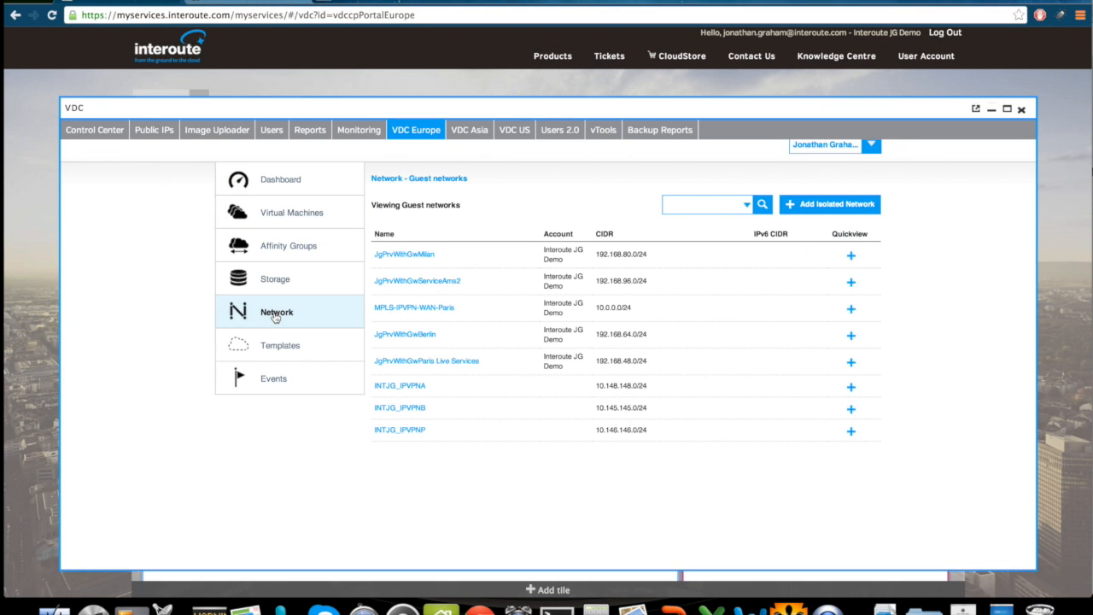
pyautogui.click(429, 255)
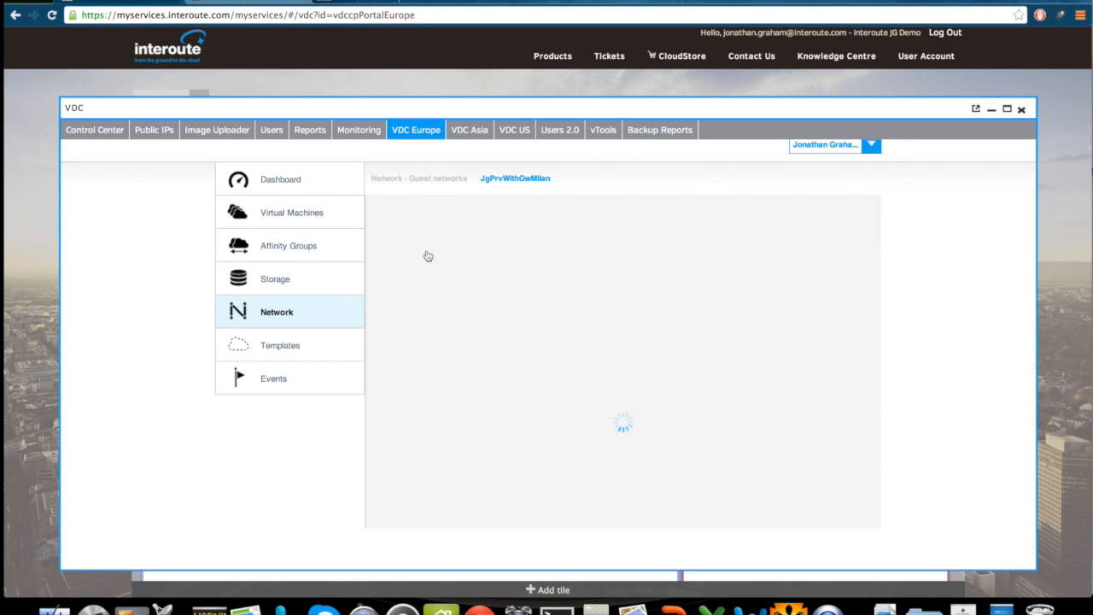
pyautogui.click(491, 237)
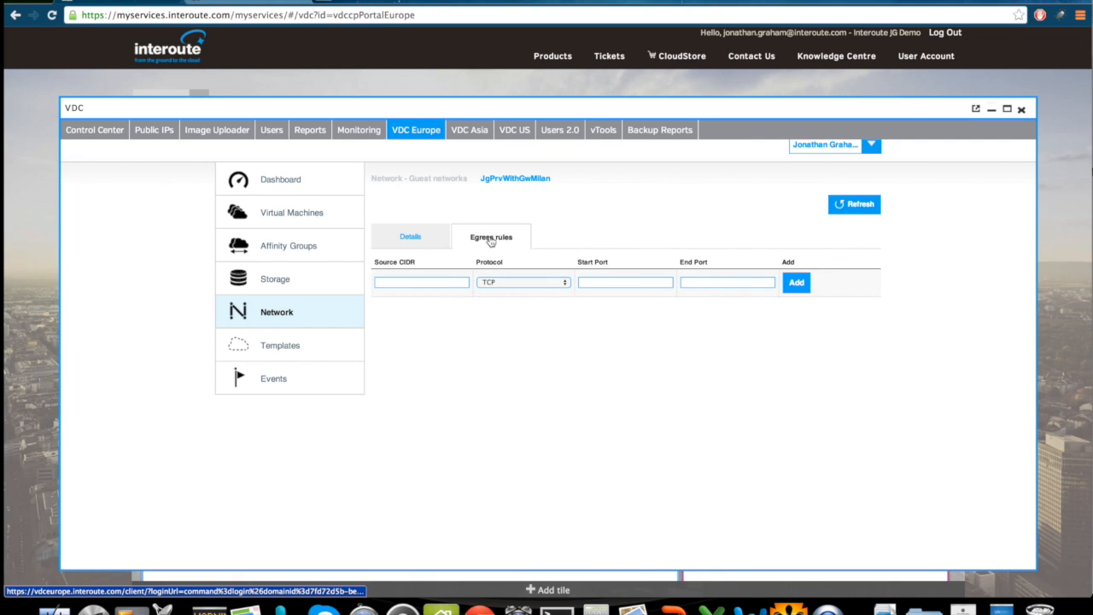
# Add an egress rule with source CIDR 0.0.0.0/0, protocol ICMP, ICMP type 3 and ICMP code 8
pyautogui.click(437, 282)
pyautogui.write('0.0.0.0')
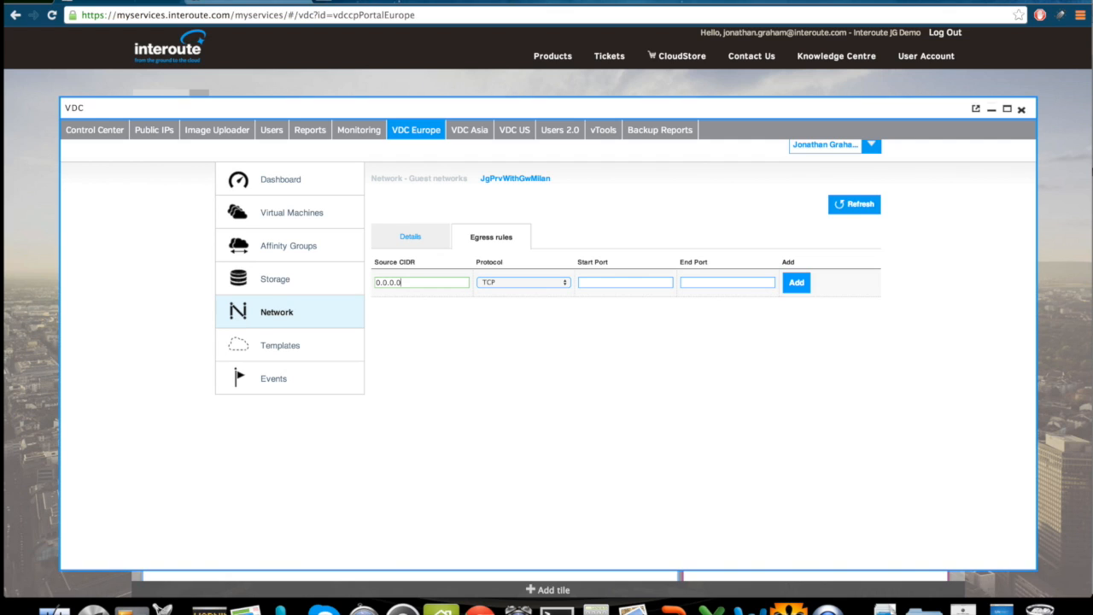
pyautogui.write('/0')
pyautogui.click(543, 285)
pyautogui.click(536, 302)
pyautogui.click(613, 281)
pyautogui.write('3')
pyautogui.click(706, 281)
pyautogui.write('8')
pyautogui.click(796, 283)
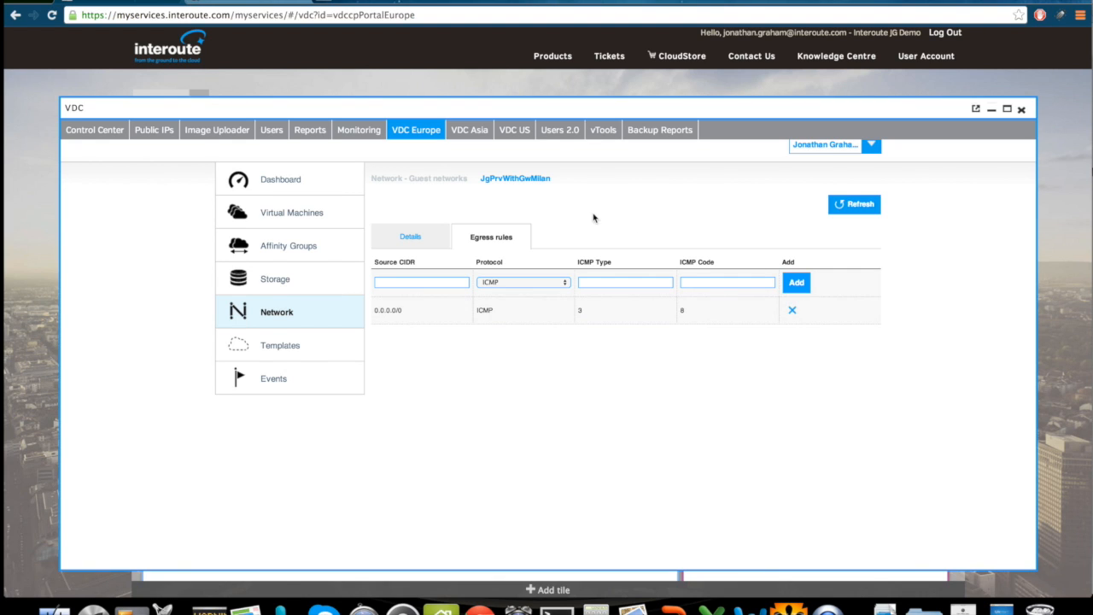
# Open the firewall configuration of the JgPrvWithGwMilan network's source NAT IP address
pyautogui.click(439, 182)
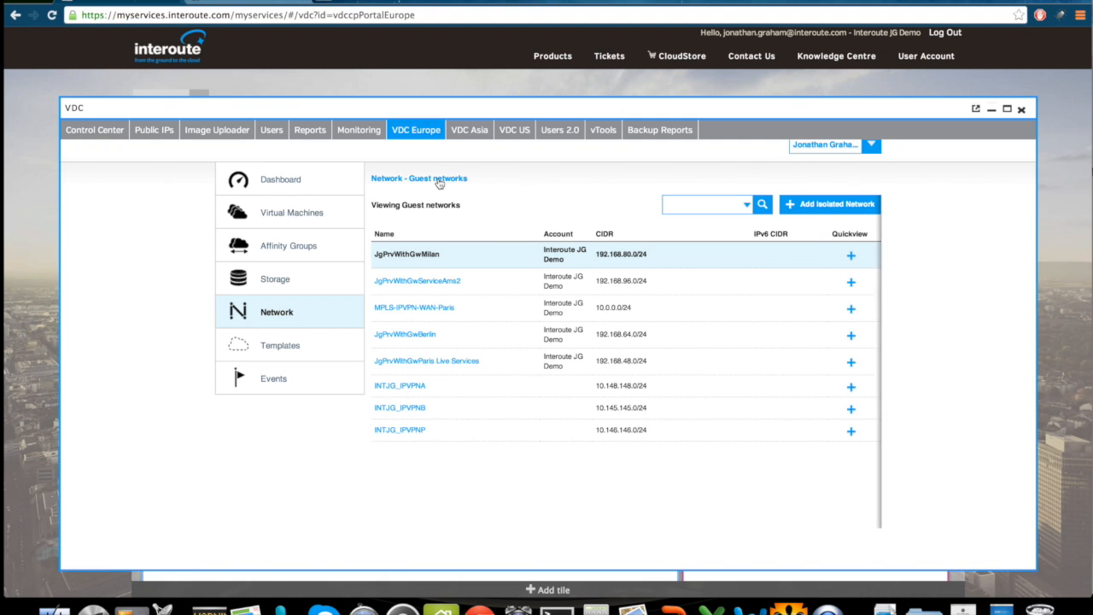
pyautogui.click(422, 257)
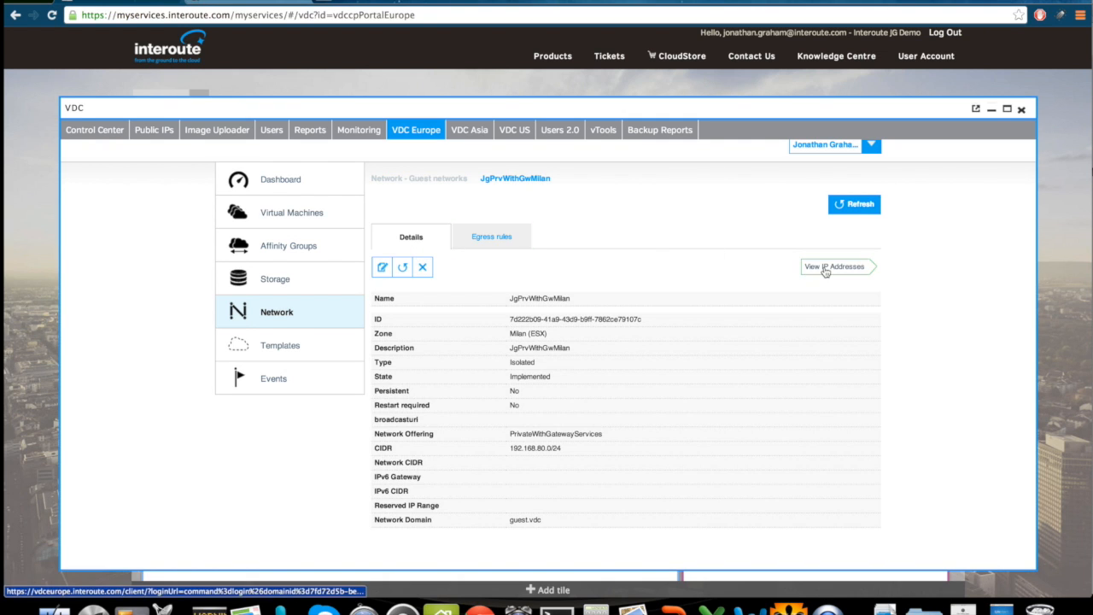
pyautogui.click(825, 268)
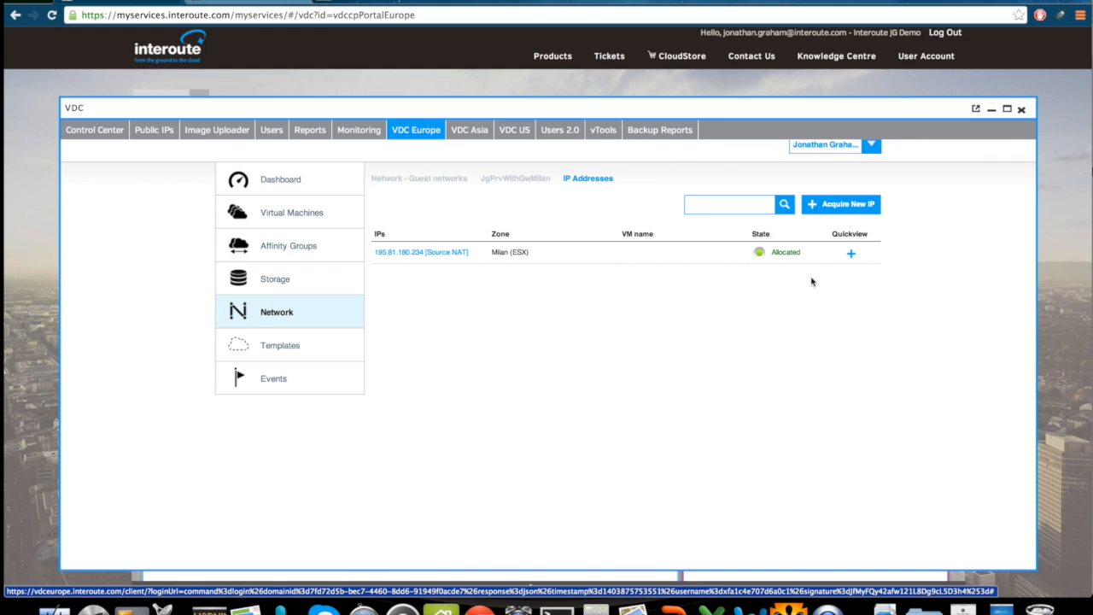
pyautogui.click(408, 257)
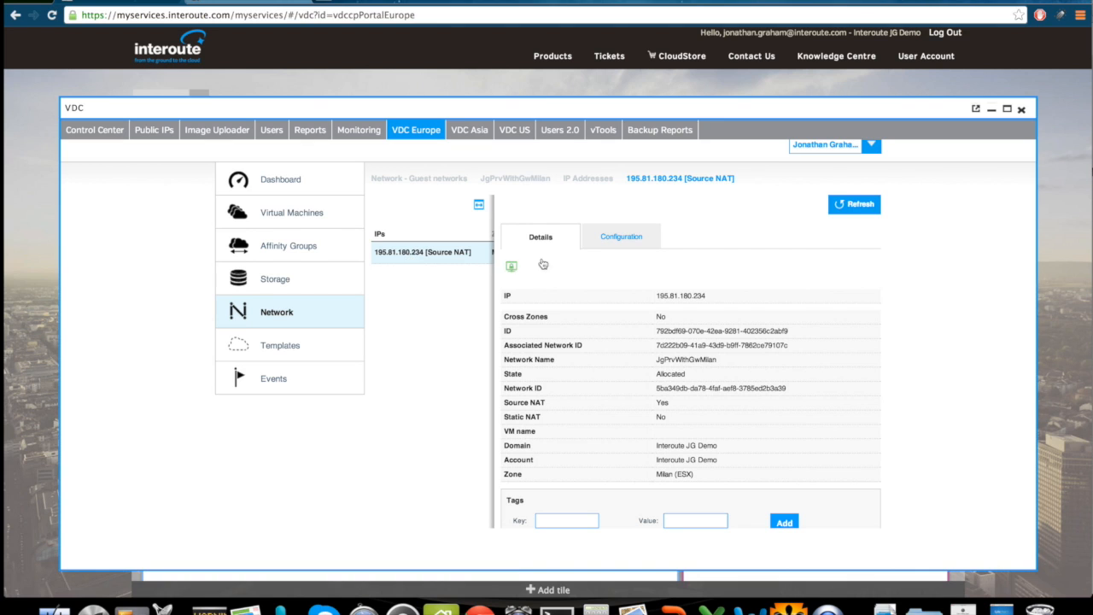
pyautogui.click(613, 243)
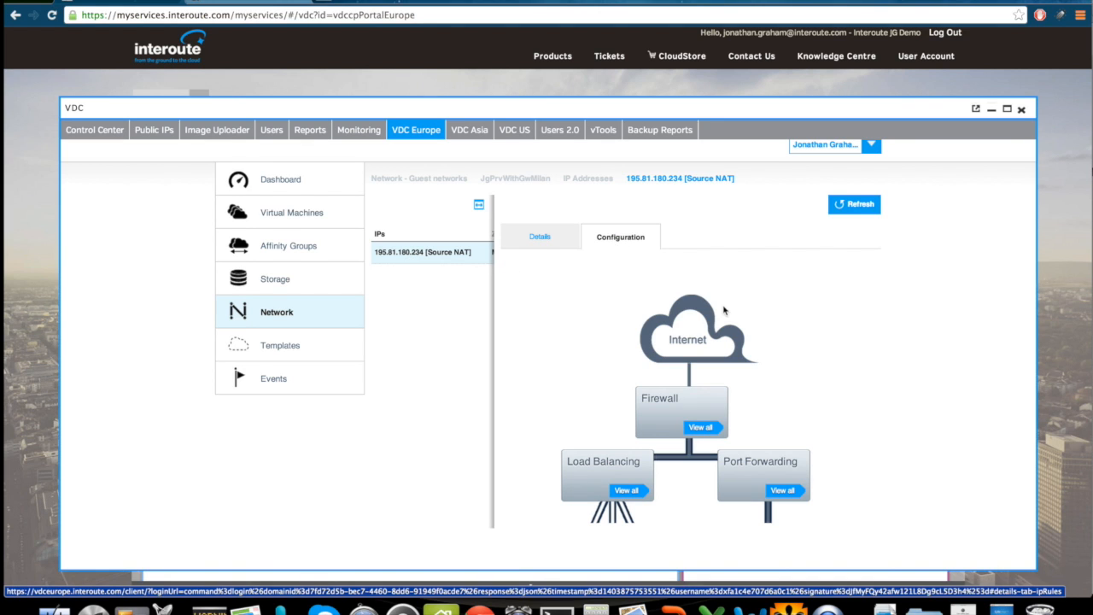
pyautogui.scroll(-1, 846, 372)
pyautogui.scroll(-1, 845, 373)
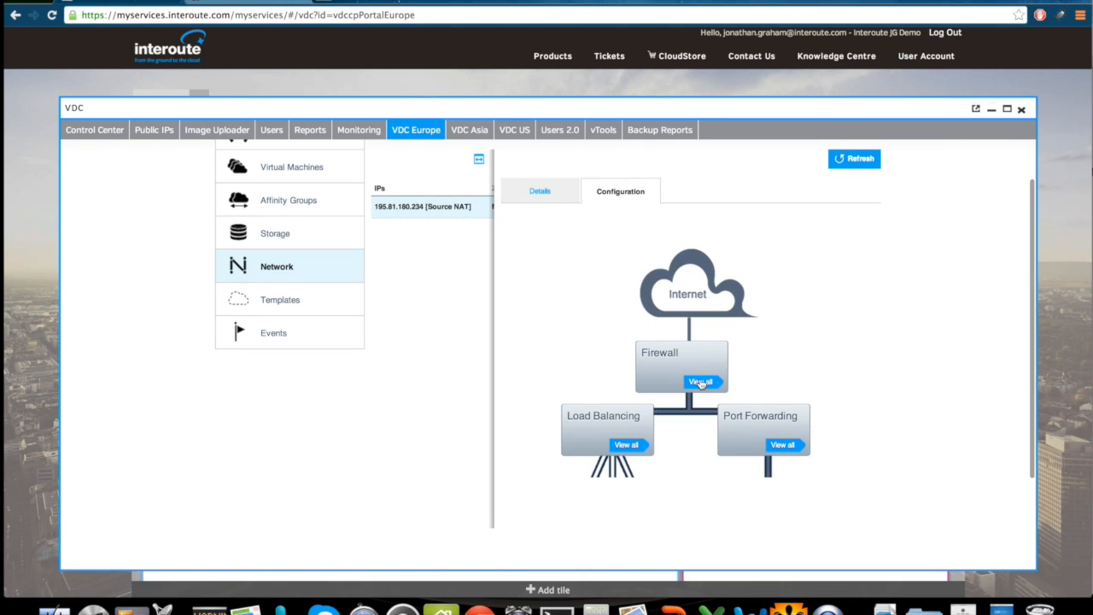
pyautogui.click(698, 385)
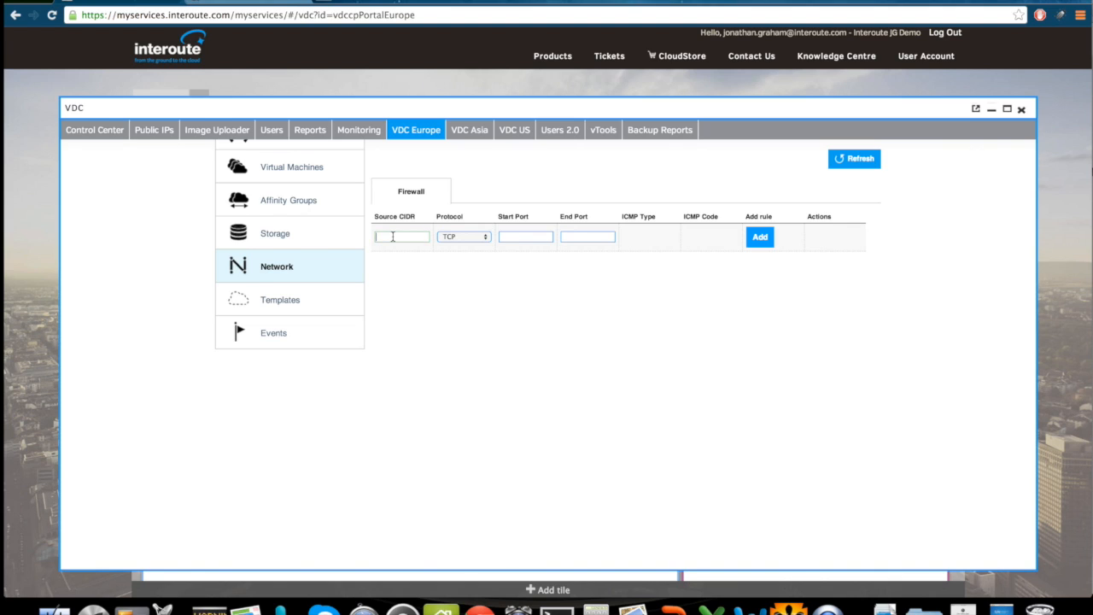
# Add a TCP firewall rule for source CIDR 89.202.131.134/32 with start and end port 22
pyautogui.write('9.202.131.134')
pyautogui.write('/32')
pyautogui.click(527, 237)
pyautogui.write('2222')
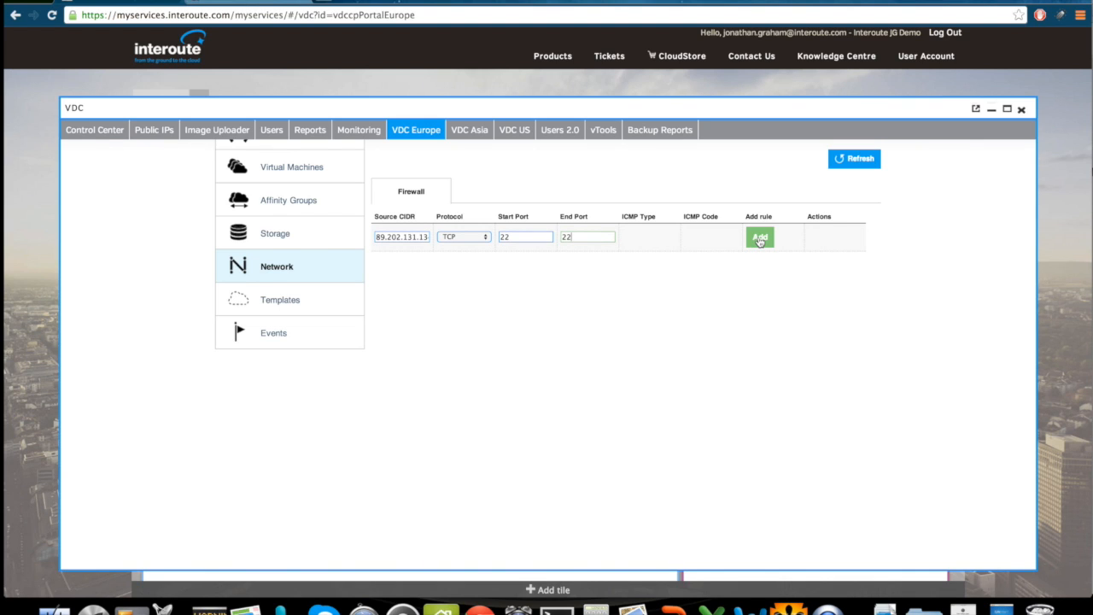
pyautogui.click(759, 240)
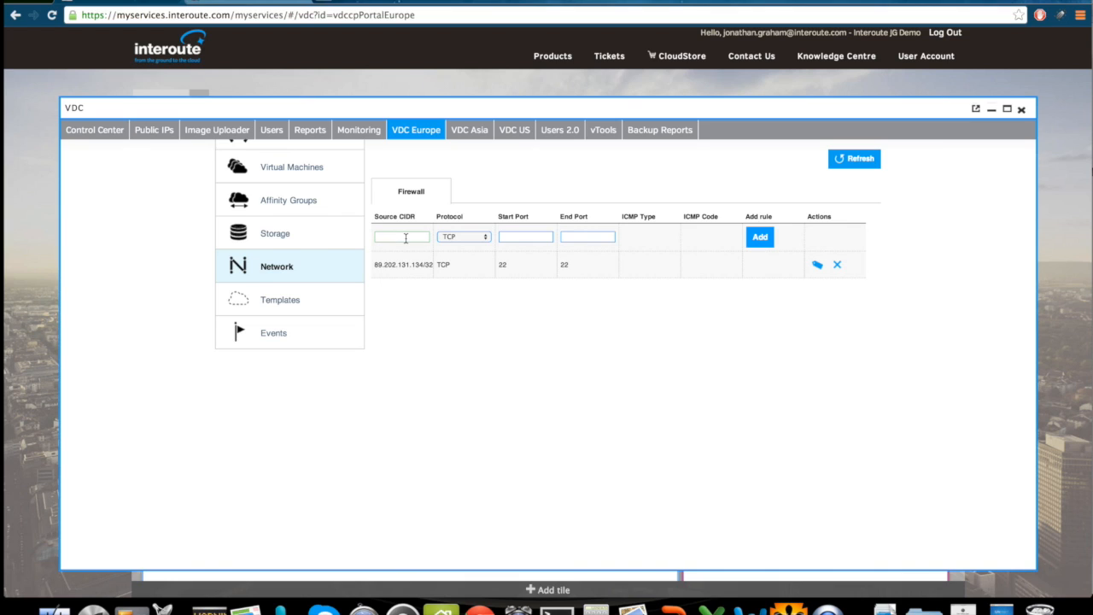
# Add a second TCP firewall rule for source CIDR 89.202.131.134/32 with start and end port 80
pyautogui.press('super+v')
pyautogui.write('/32')
pyautogui.click(523, 235)
pyautogui.write('8080')
pyautogui.click(762, 243)
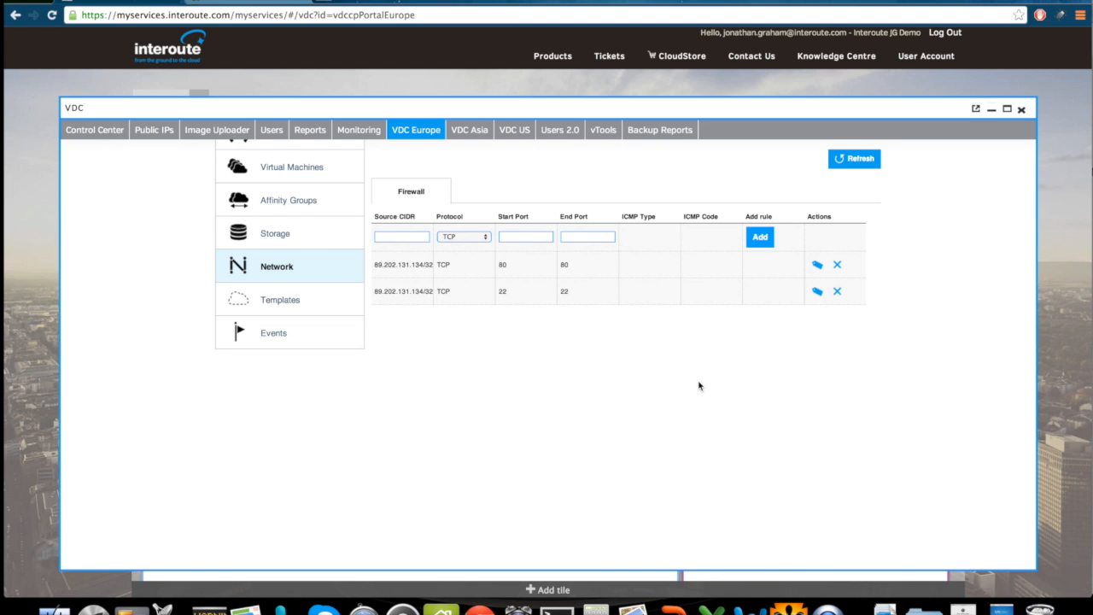
# Go back to the source NAT address's configuration and open its port forwarding rules
pyautogui.scroll(2, 698, 386)
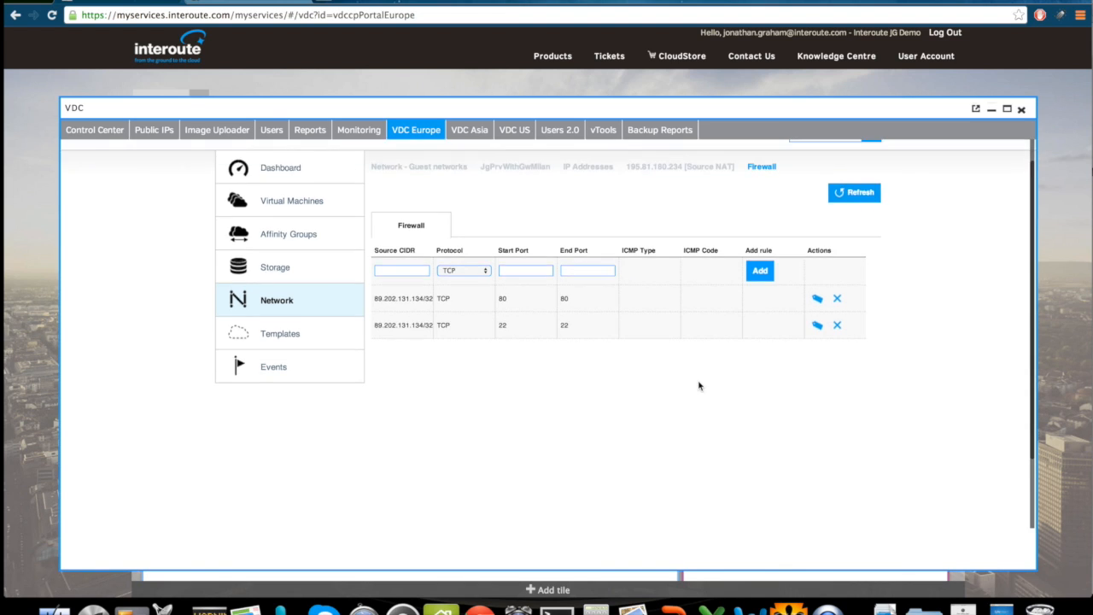
pyautogui.click(656, 193)
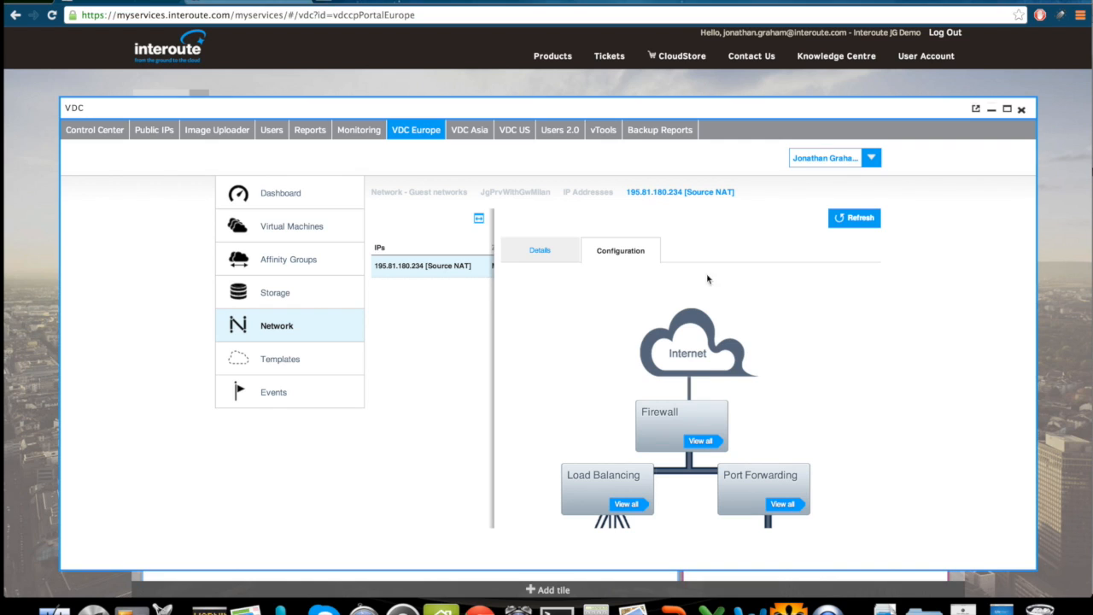
pyautogui.click(781, 505)
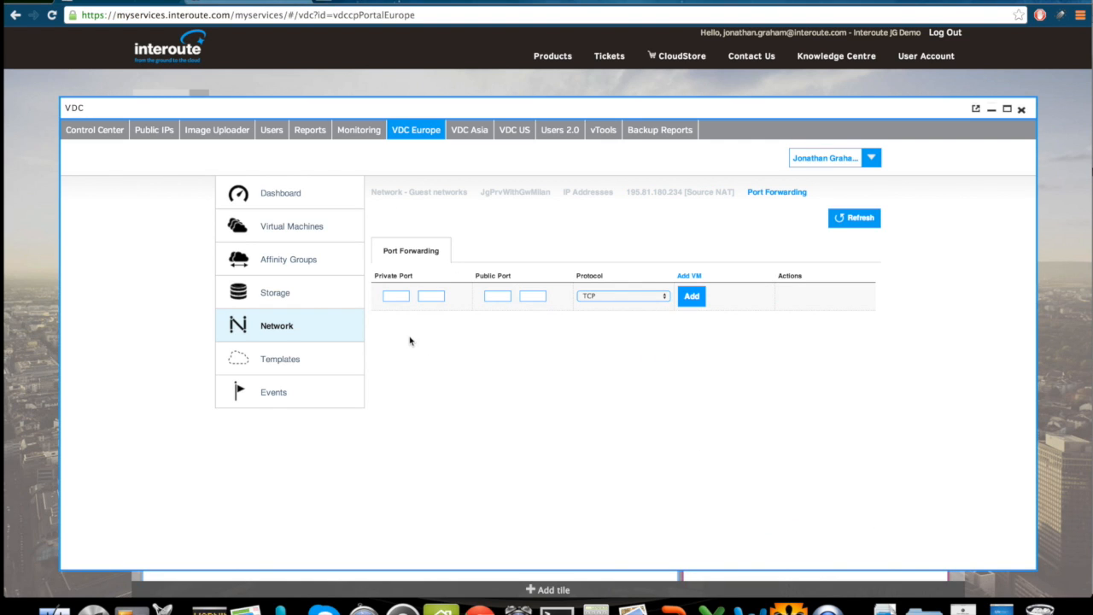
# Define a TCP port forwarding rule with private ports 22 to 22 and public ports 22 to 22, and proceed to the VM selection
pyautogui.write('22')
pyautogui.press('Tab')
pyautogui.write('22')
pyautogui.click(497, 295)
pyautogui.write('22')
pyautogui.press('Tab')
pyautogui.write('22')
pyautogui.click(697, 297)
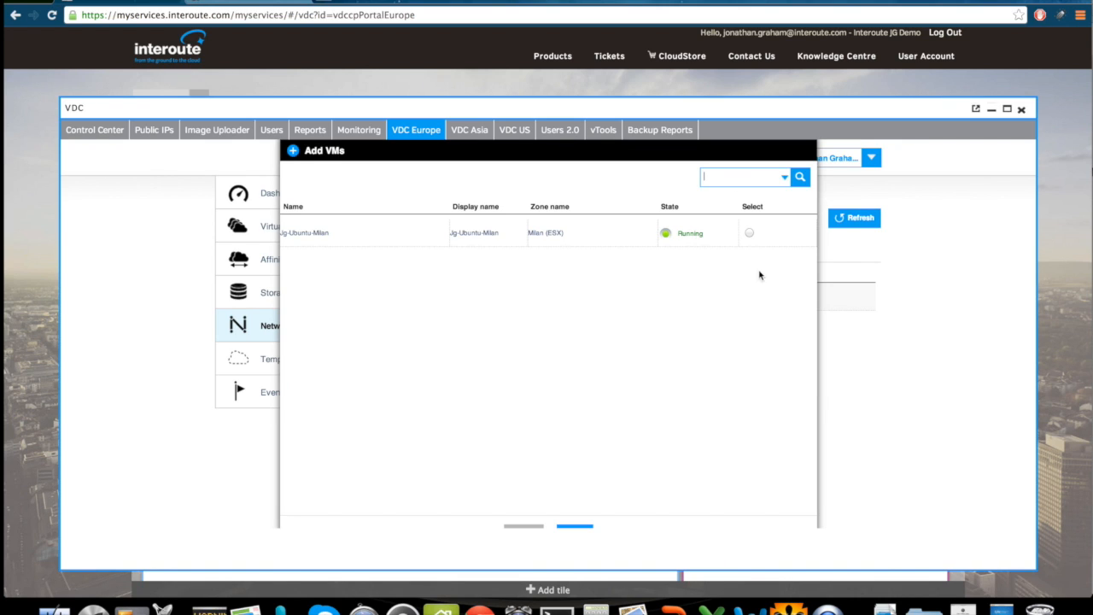
# Apply the port forwarding rule to the Jg-Ubuntu-Milan VM and return to the source NAT address's configuration
pyautogui.click(750, 233)
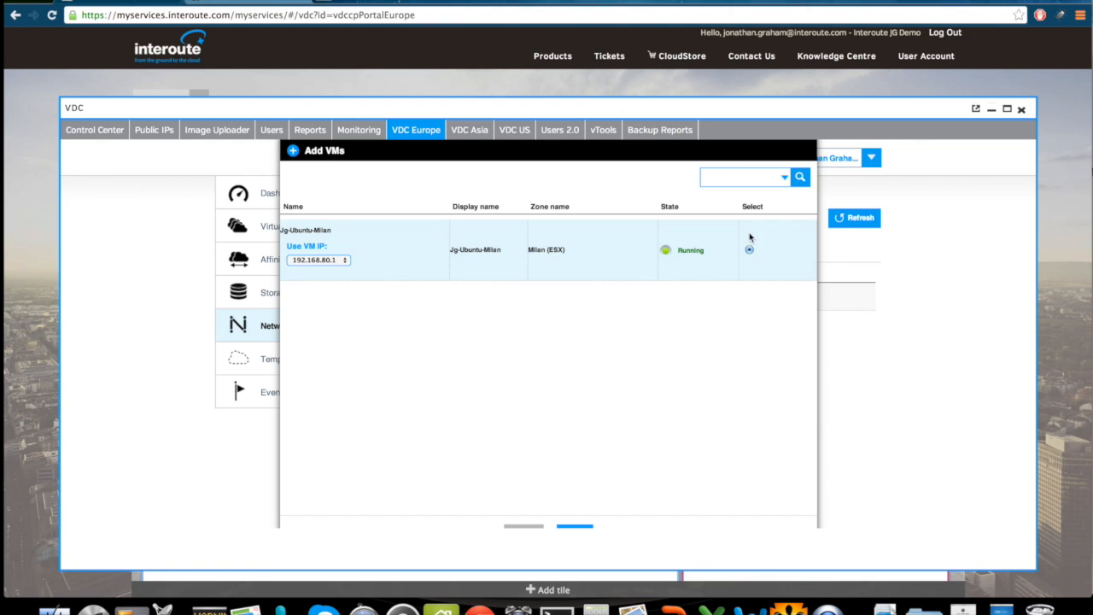
pyautogui.scroll(-1, 593, 401)
pyautogui.scroll(-1, 593, 401)
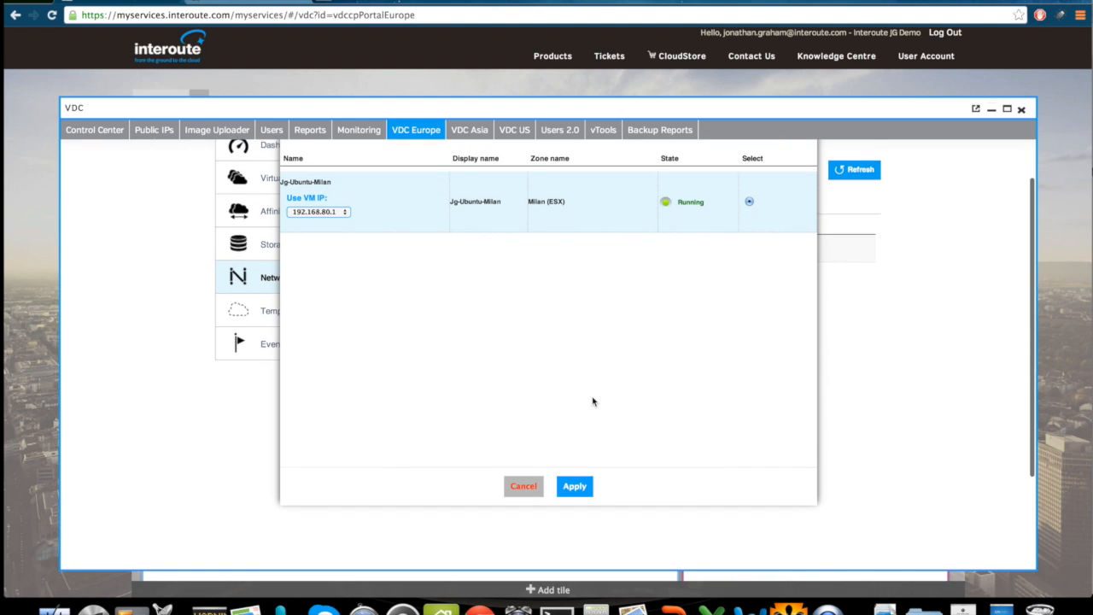
pyautogui.click(575, 476)
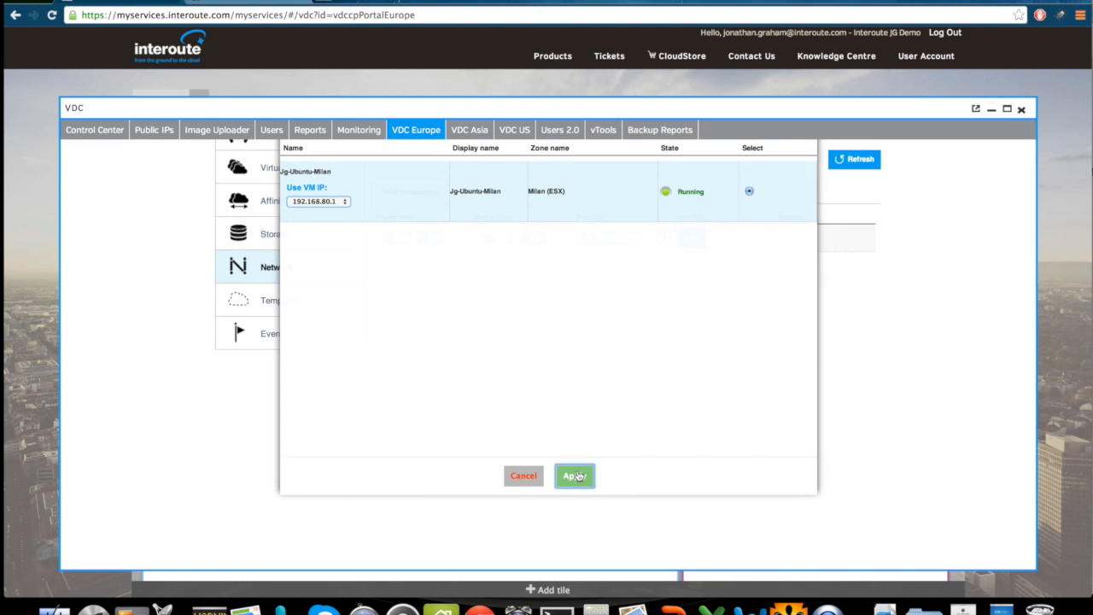
pyautogui.scroll(2, 578, 461)
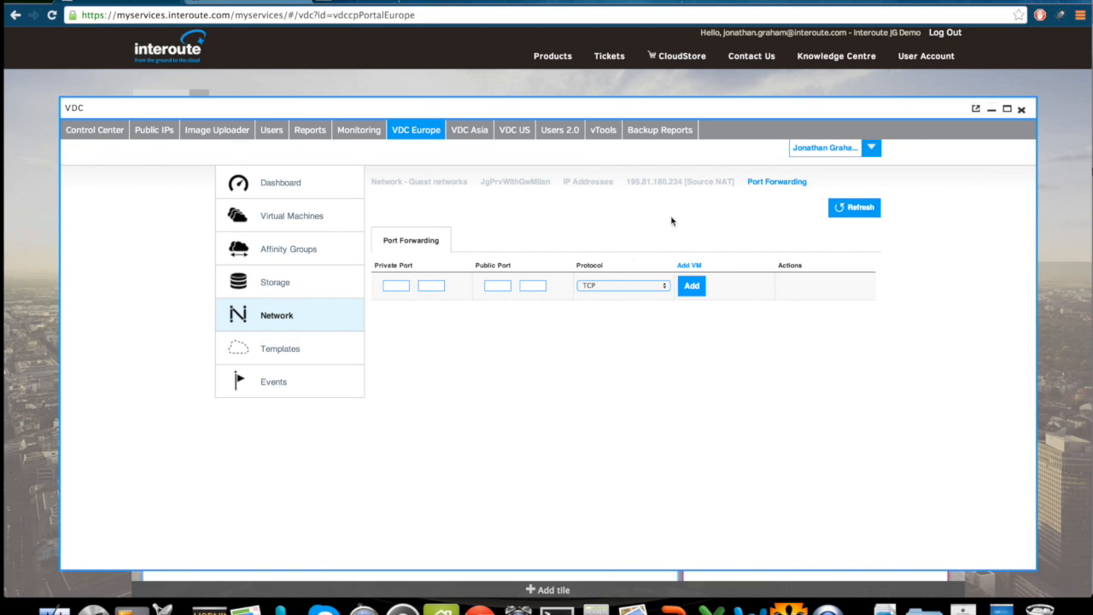
pyautogui.click(650, 184)
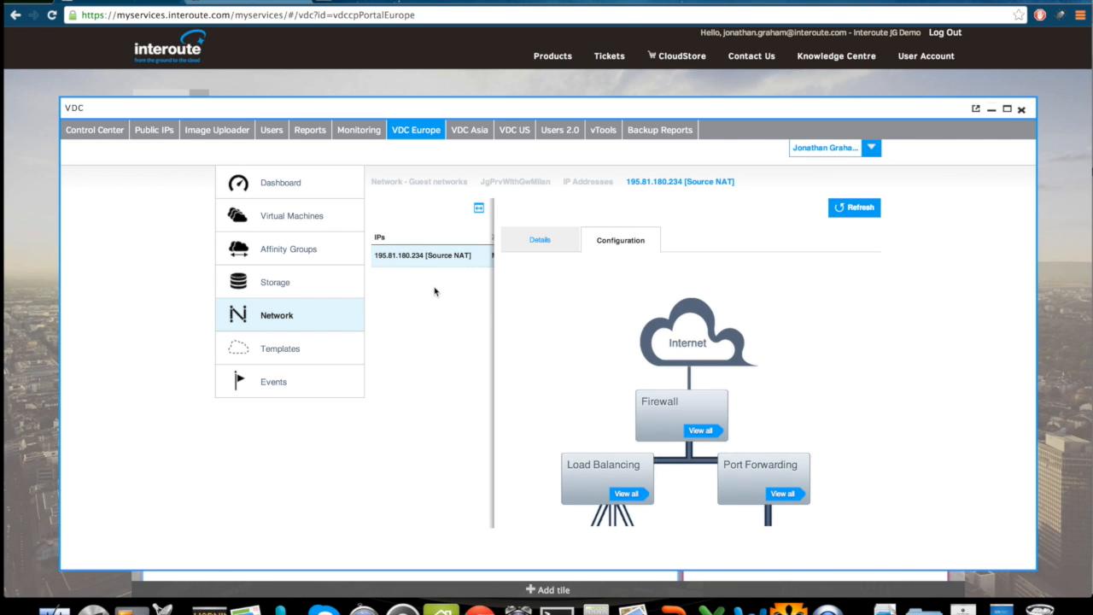
pyautogui.click(556, 610)
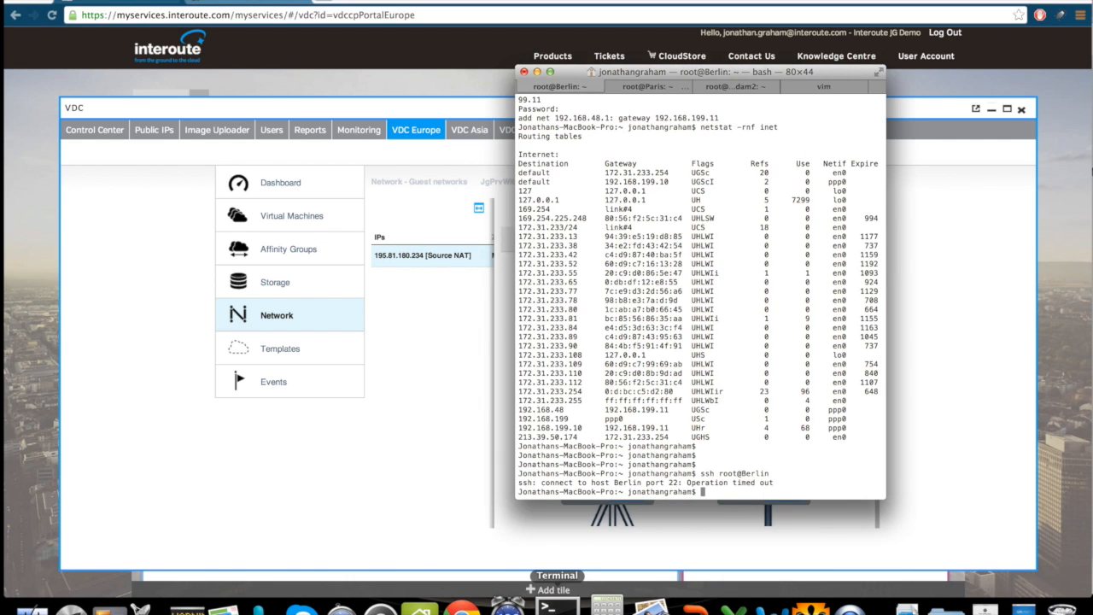
pyautogui.write('ssh')
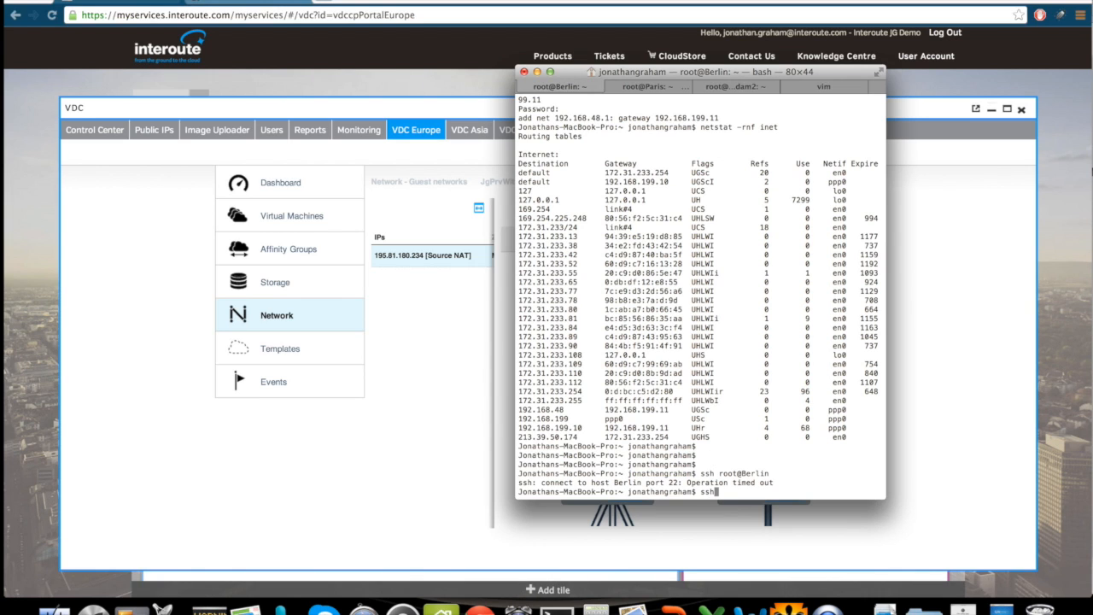
pyautogui.write(' root@195.81.180.234')
pyautogui.press('Return')
pyautogui.write('y')
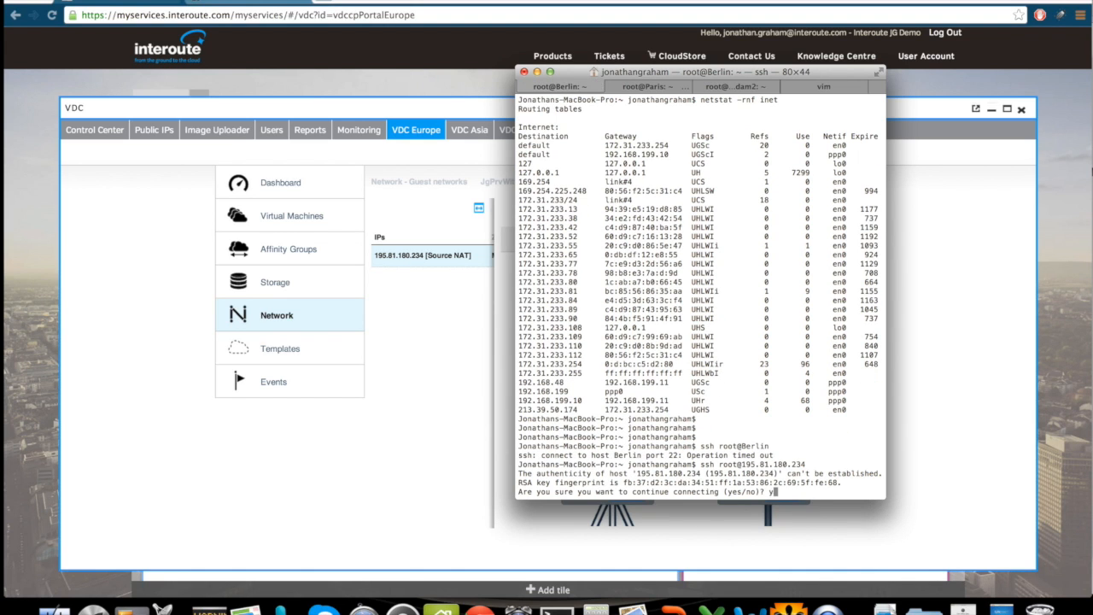
pyautogui.write('es')
pyautogui.press('Return')
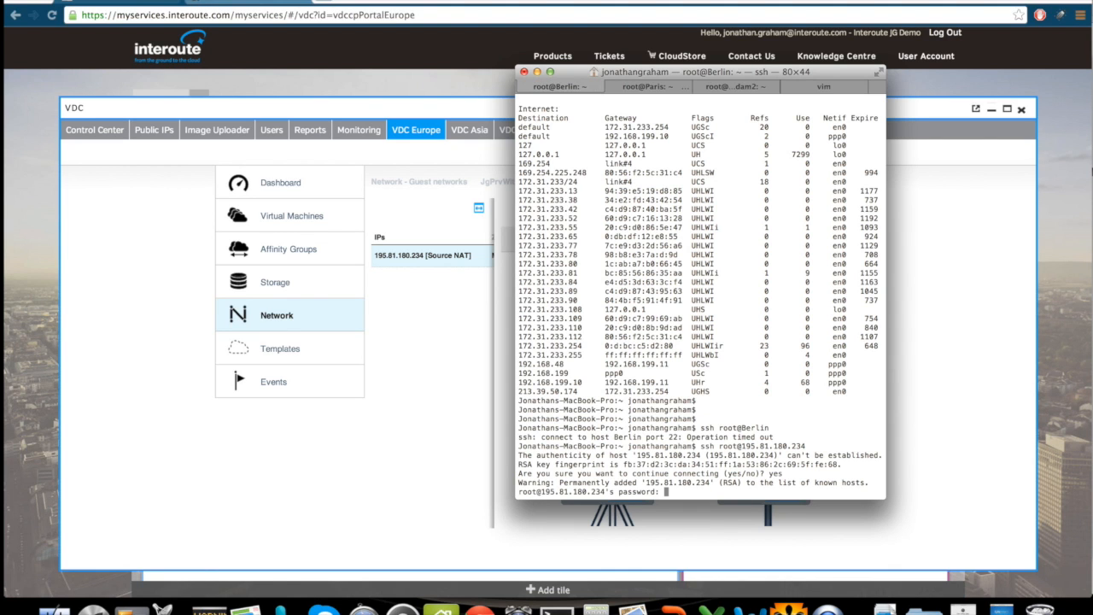
pyautogui.press('Return')
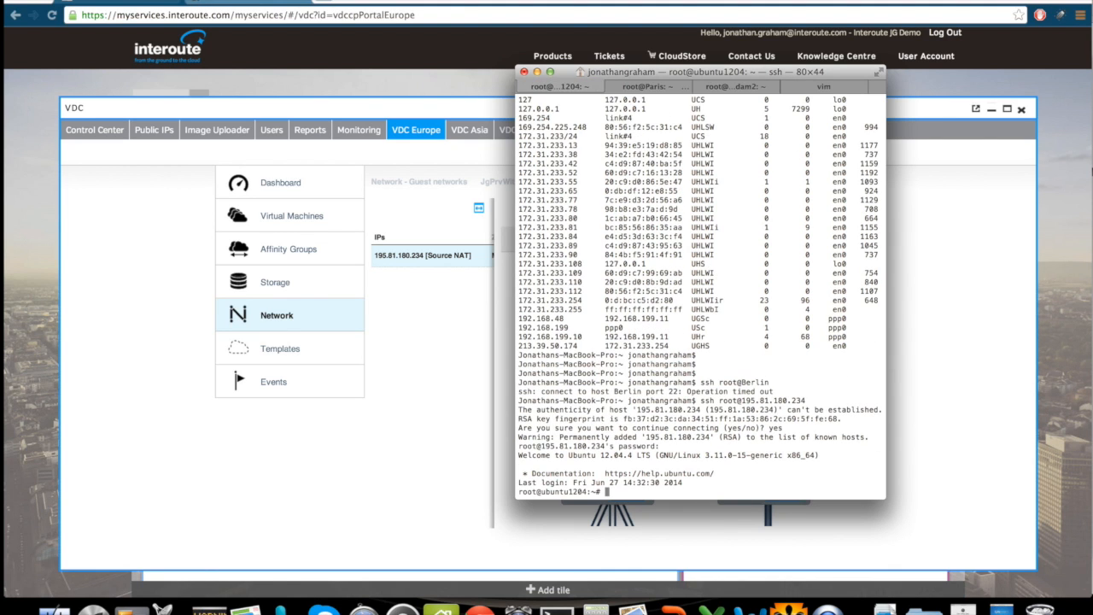
# Run ifconfig -a in the SSH session to check the VM's network interfaces
pyautogui.press('Return')
pyautogui.press('Return')
pyautogui.write('ifconfig -a')
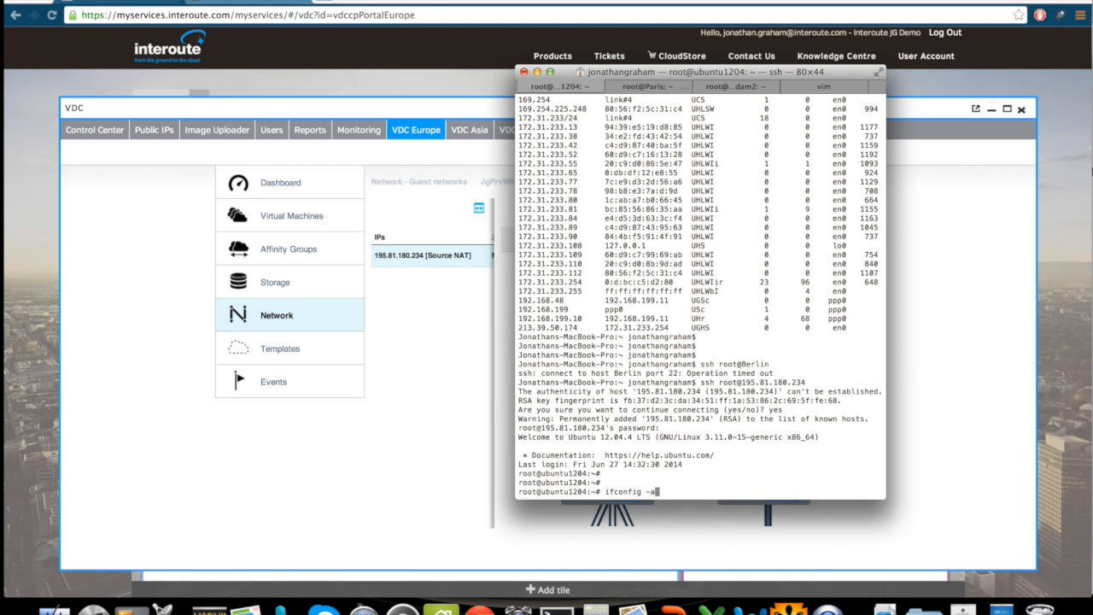
pyautogui.press('Return')
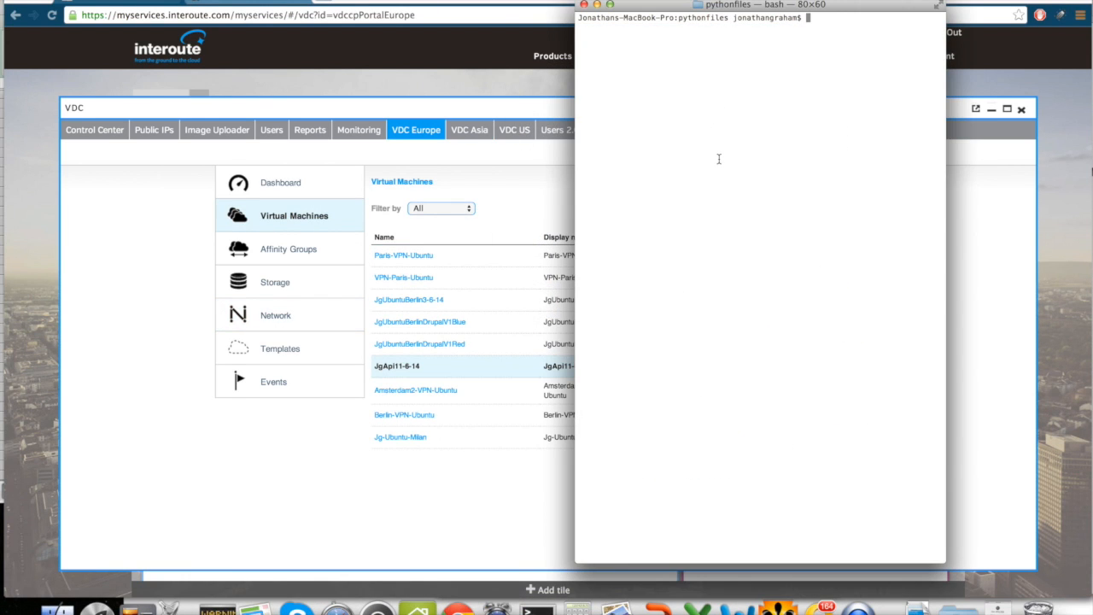
# Print the working directory and list its files in the pythonfiles terminal window
pyautogui.write('pwd')
pyautogui.press('Return')
pyautogui.write('ls')
pyautogui.press('Return')
# Run the ./vdc_deploy_userdata.py script and choose service offering 11, 2048 MB RAM with 1x2.0 GHz CPU
pyautogui.write('./vdc_')
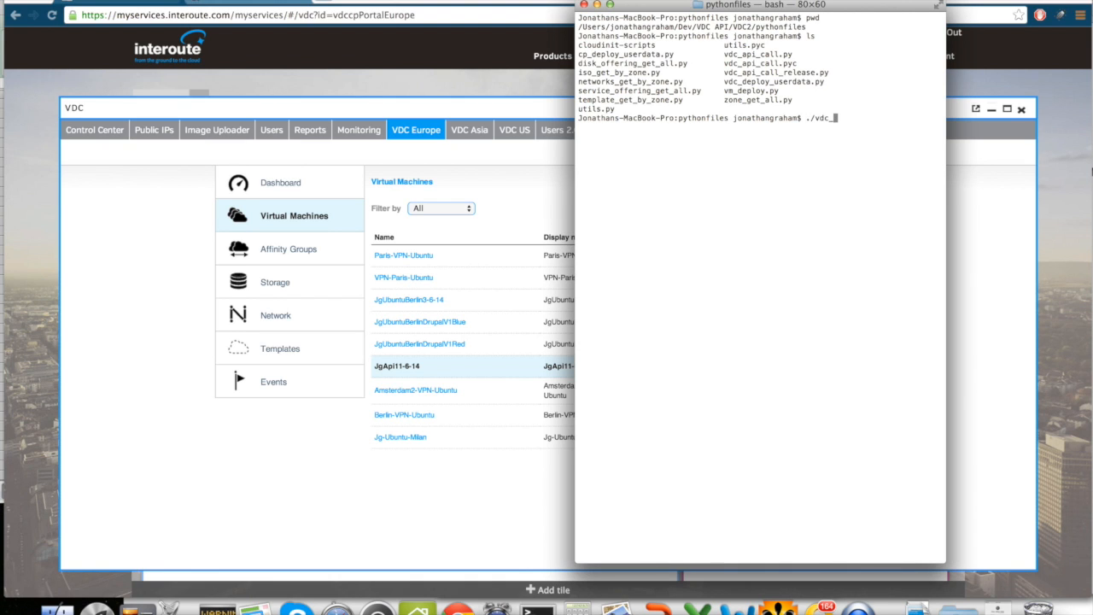
pyautogui.write('de')
pyautogui.press('Tab')
pyautogui.press('Return')
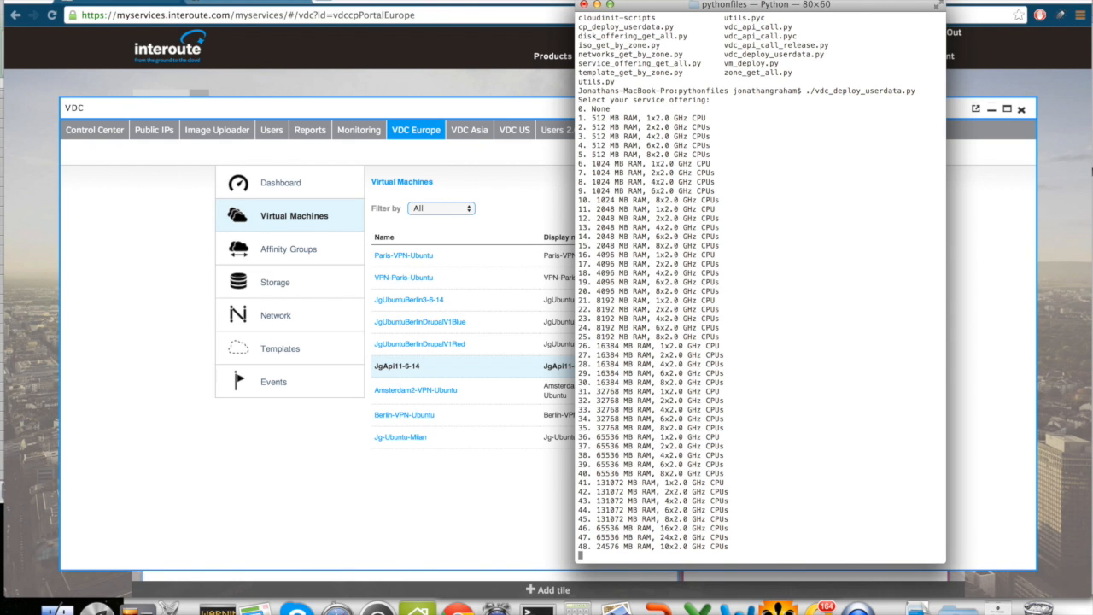
pyautogui.write('11')
pyautogui.press('Return')
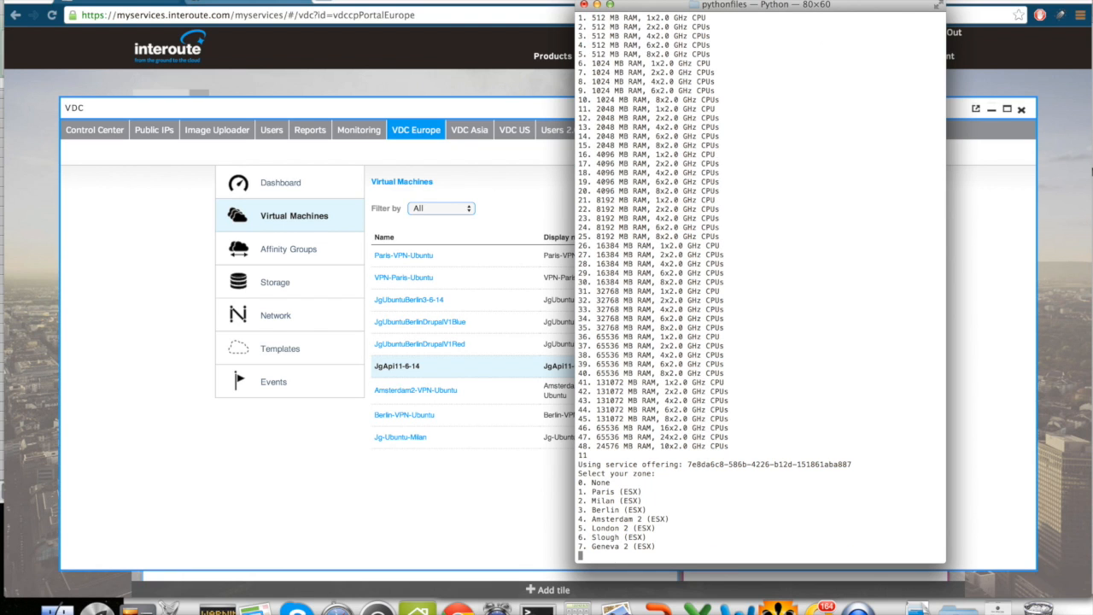
# Choose zone 2 Milan (ESX), template 4 Ubuntu 12.04 and network 1 JgPrvWithGwMilan for the new VM
pyautogui.write('2')
pyautogui.press('Return')
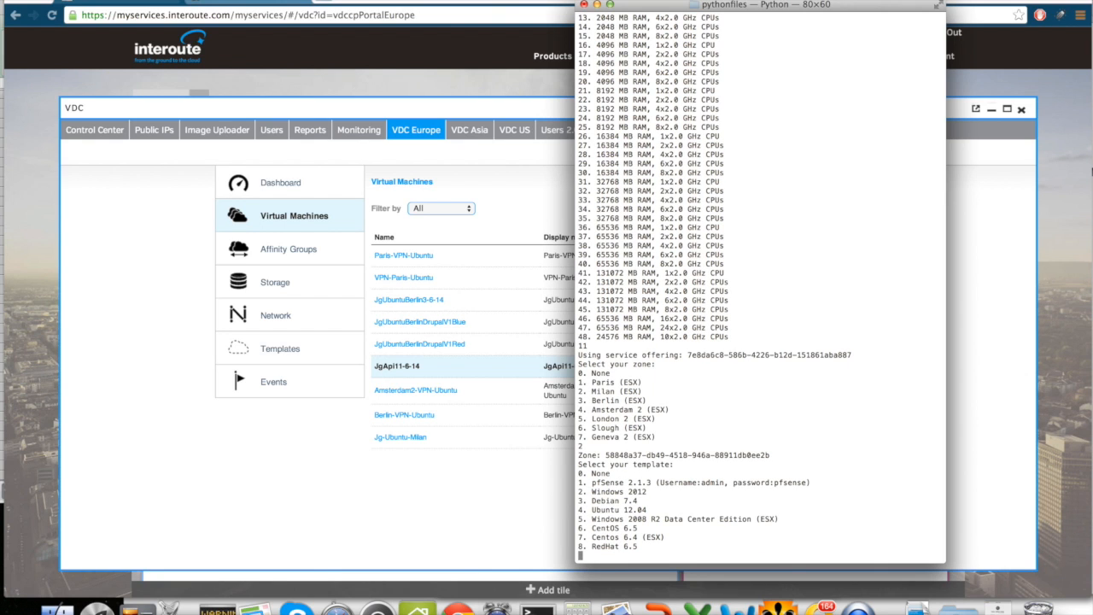
pyautogui.write('4')
pyautogui.press('Return')
pyautogui.write('1')
pyautogui.press('Return')
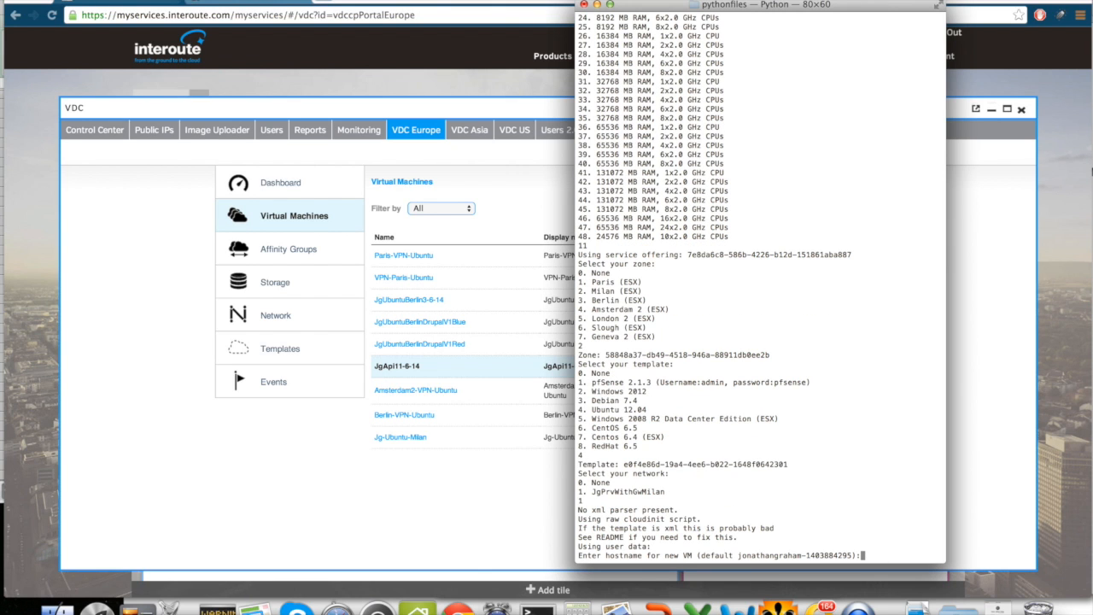
# Enter Jg-Api-Milan-Ubunti as the new VM's hostname and deploy it with the initial power state On
pyautogui.write('Jg-Api_')
pyautogui.press('BackSpace')
pyautogui.write('-Milan-Ubuntu')
pyautogui.press('Return')
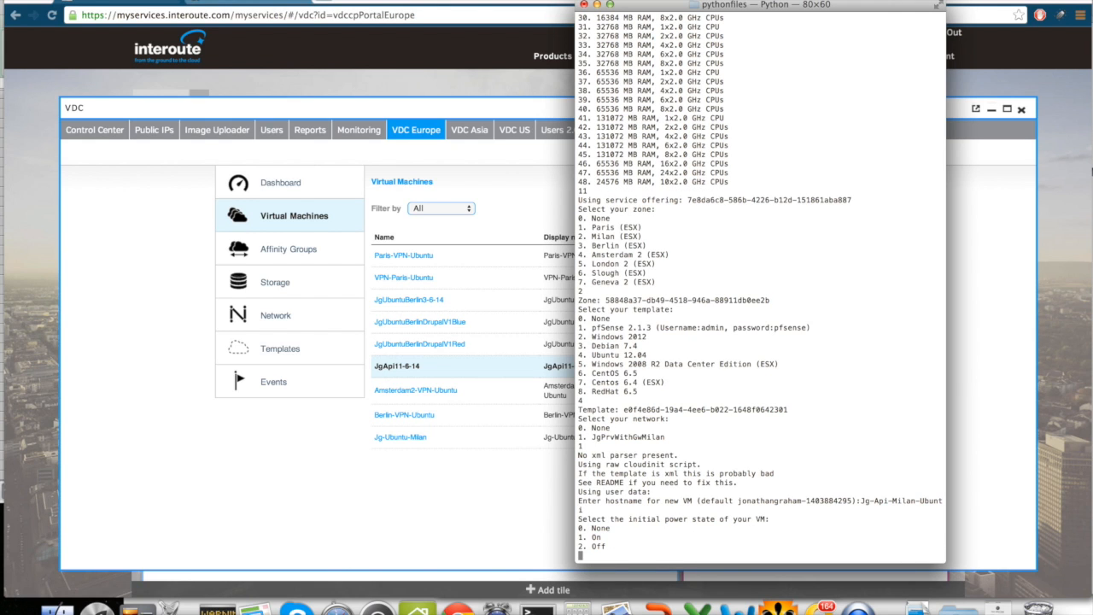
pyautogui.write('1')
pyautogui.press('Return')
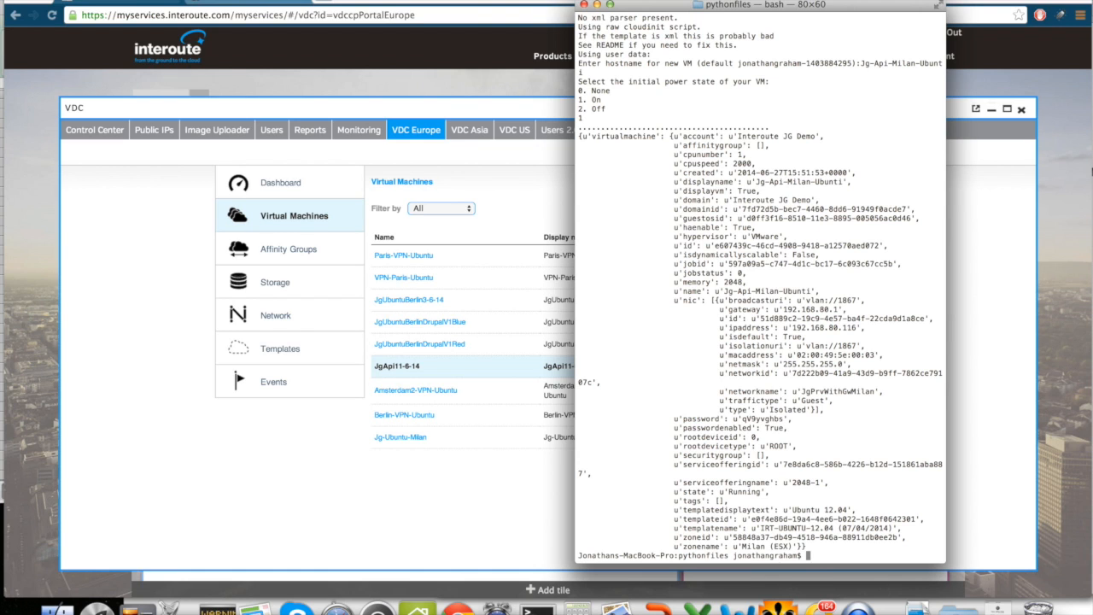
# Switch back to the VDC portal in the browser and reload the Virtual Machines list to check for the new VM
pyautogui.press('Return')
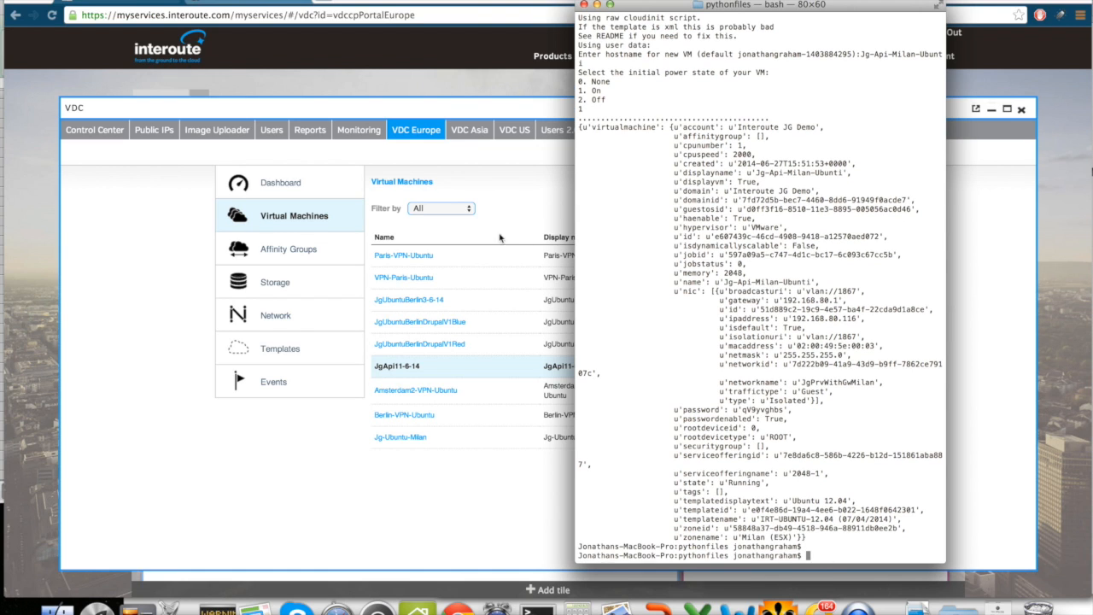
pyautogui.click(438, 525)
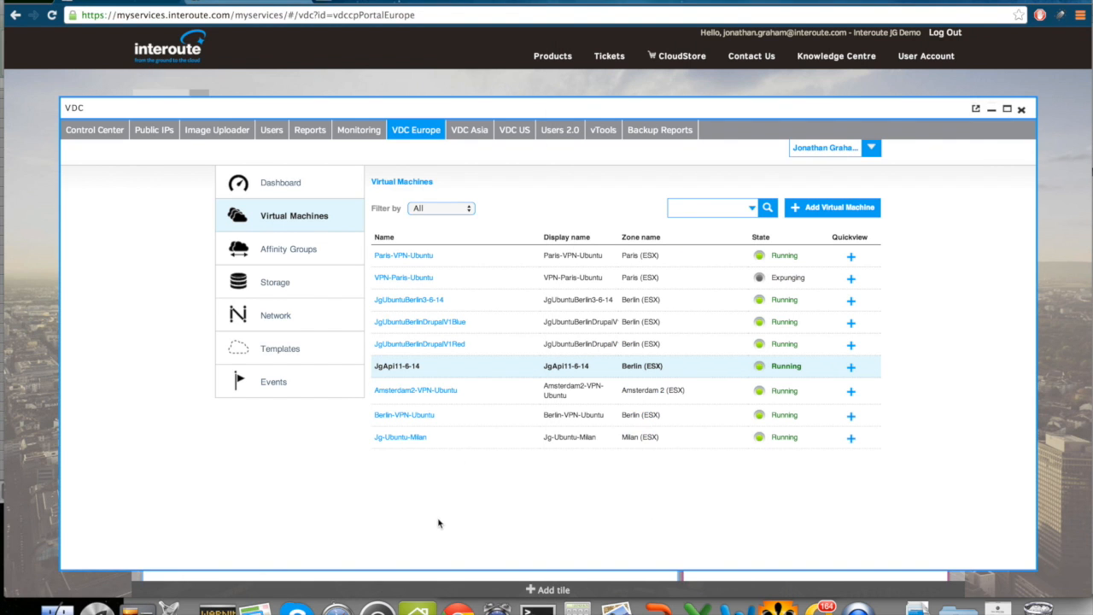
pyautogui.click(302, 218)
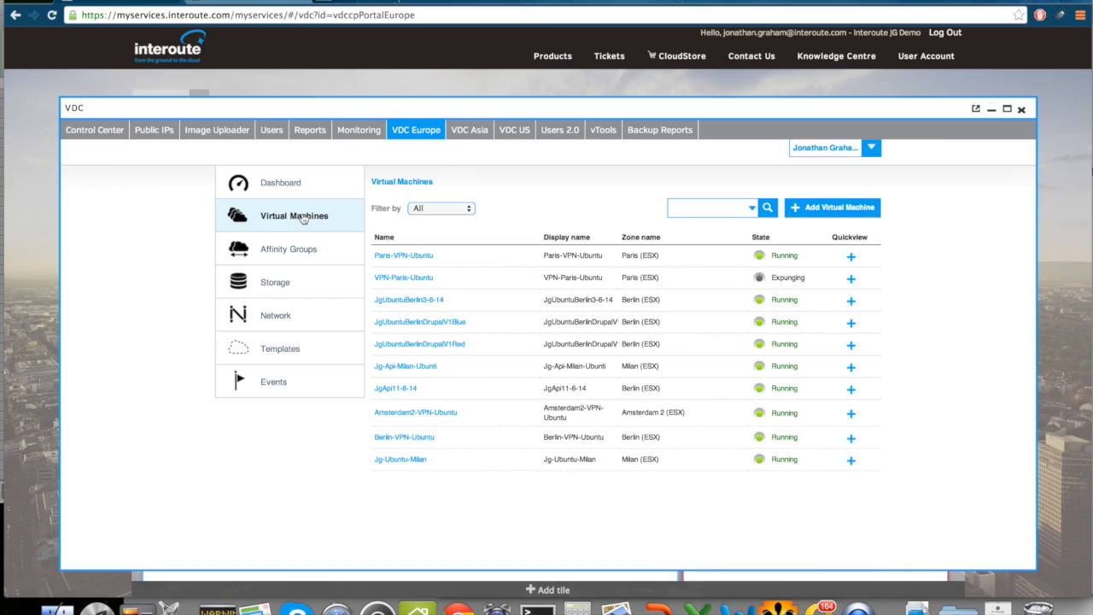